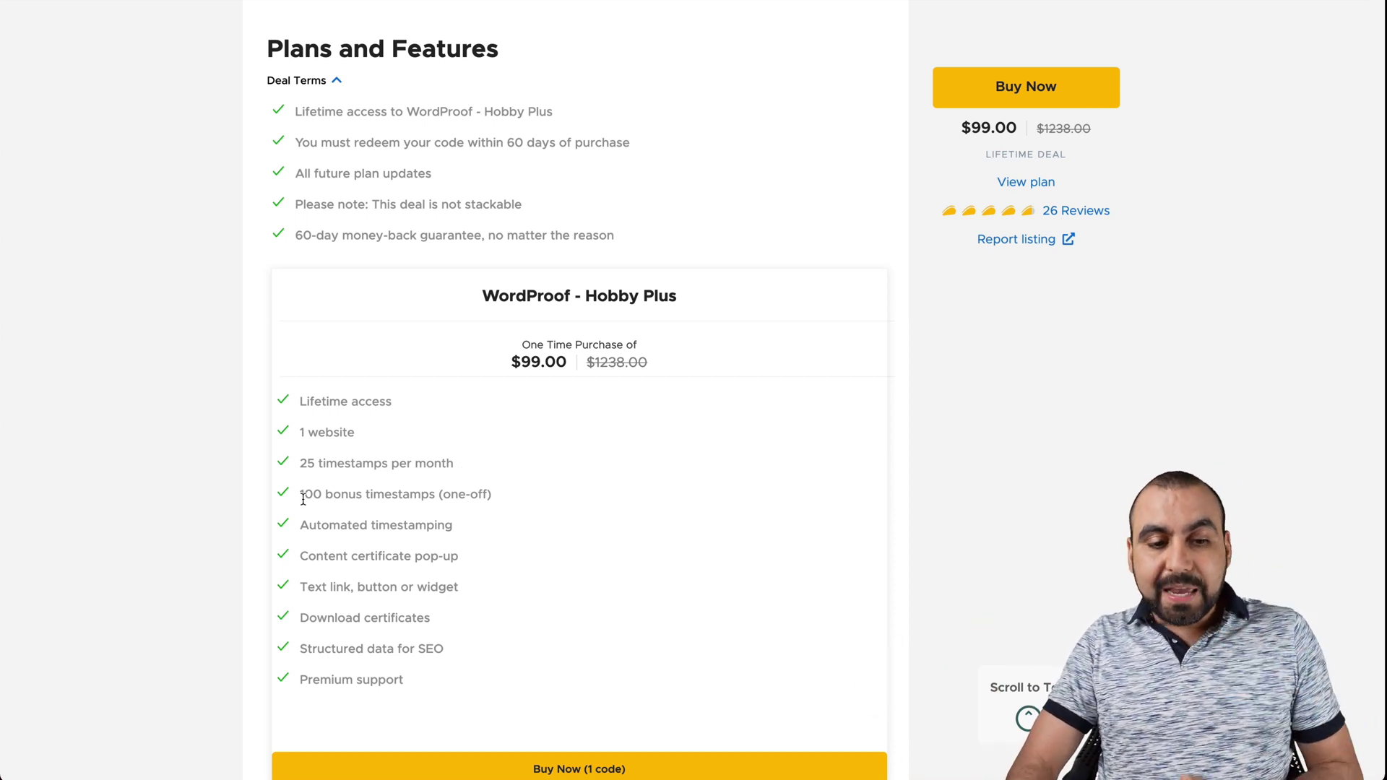
Examine the 100 bonus timestamps feature in the WordProof - Hobby Plus plan
drag(297, 492, 325, 494)
click(494, 497)
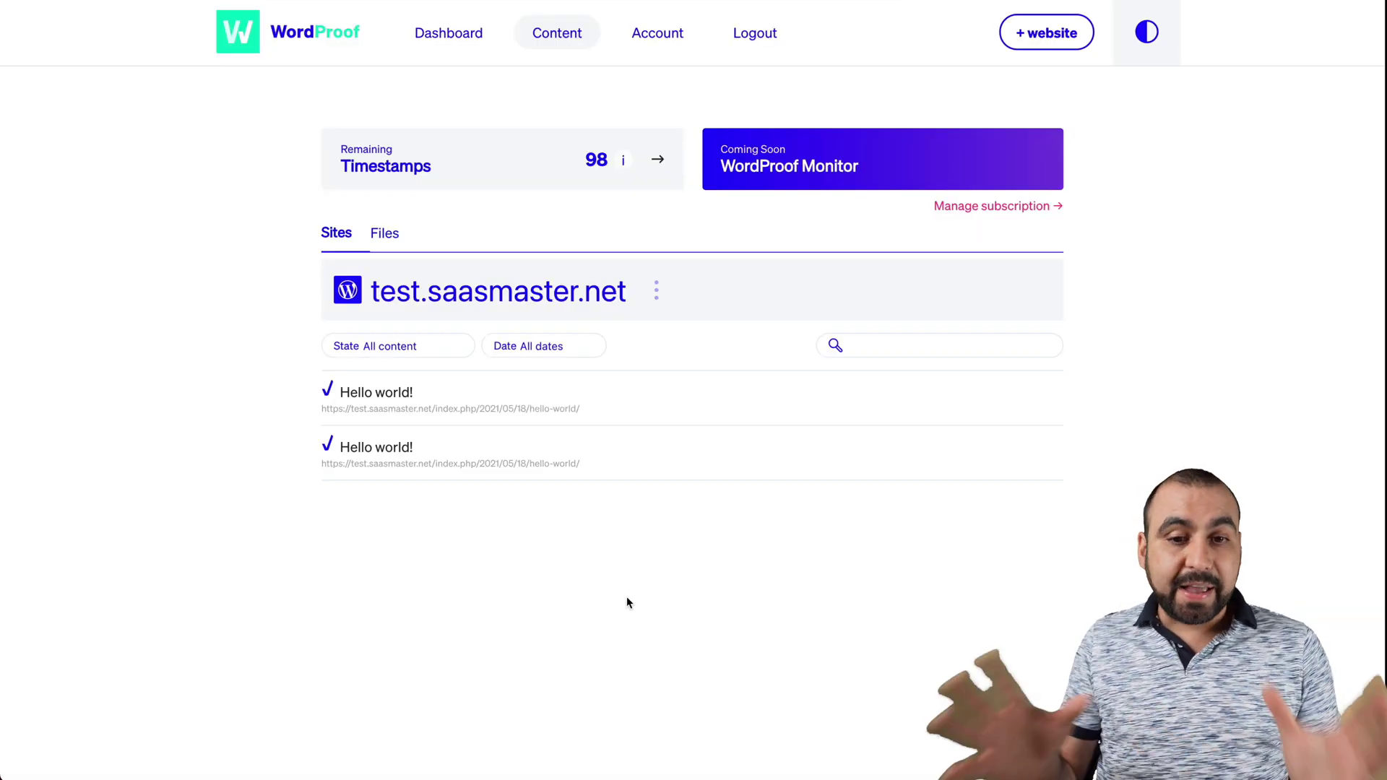
In the WordProof web account, examine the platform and blockchain choices for adding a website, and close the form without adding one
click(1045, 29)
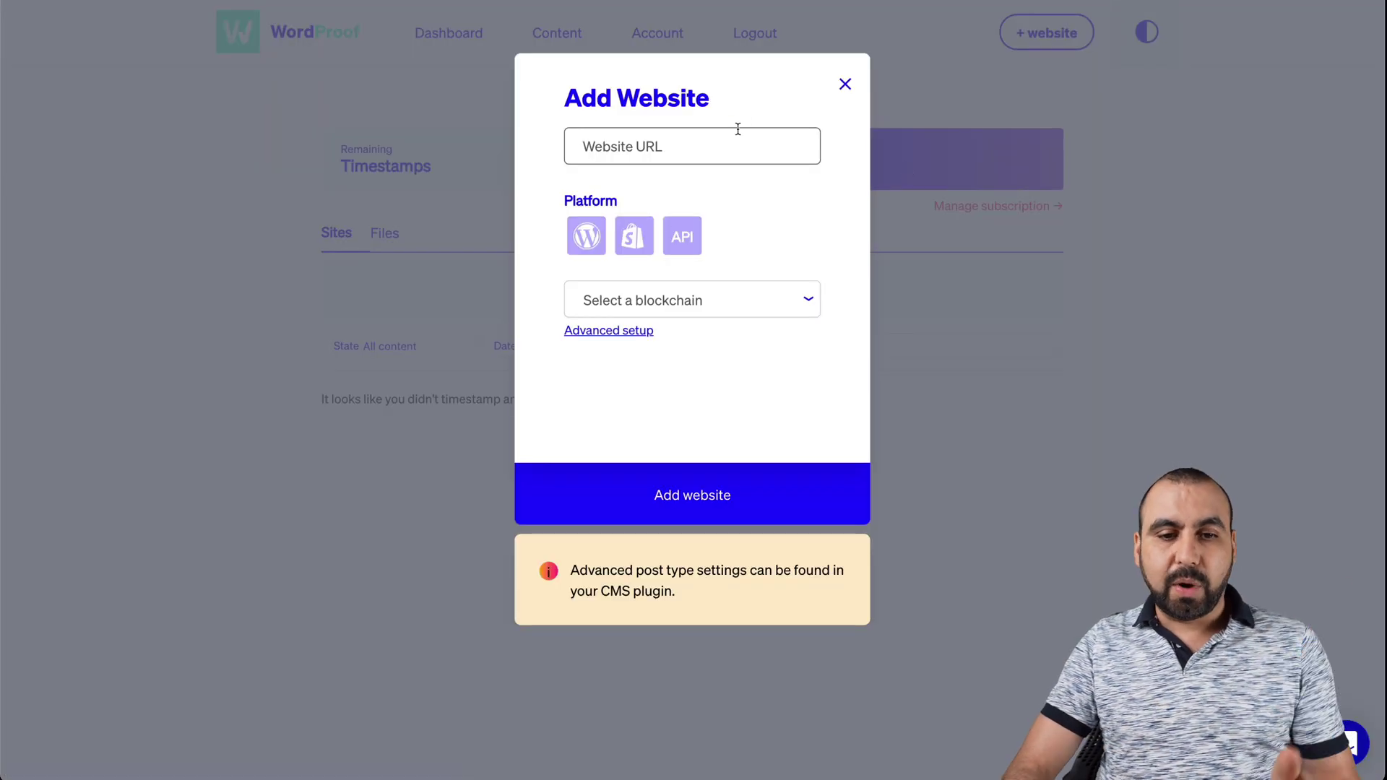
click(585, 243)
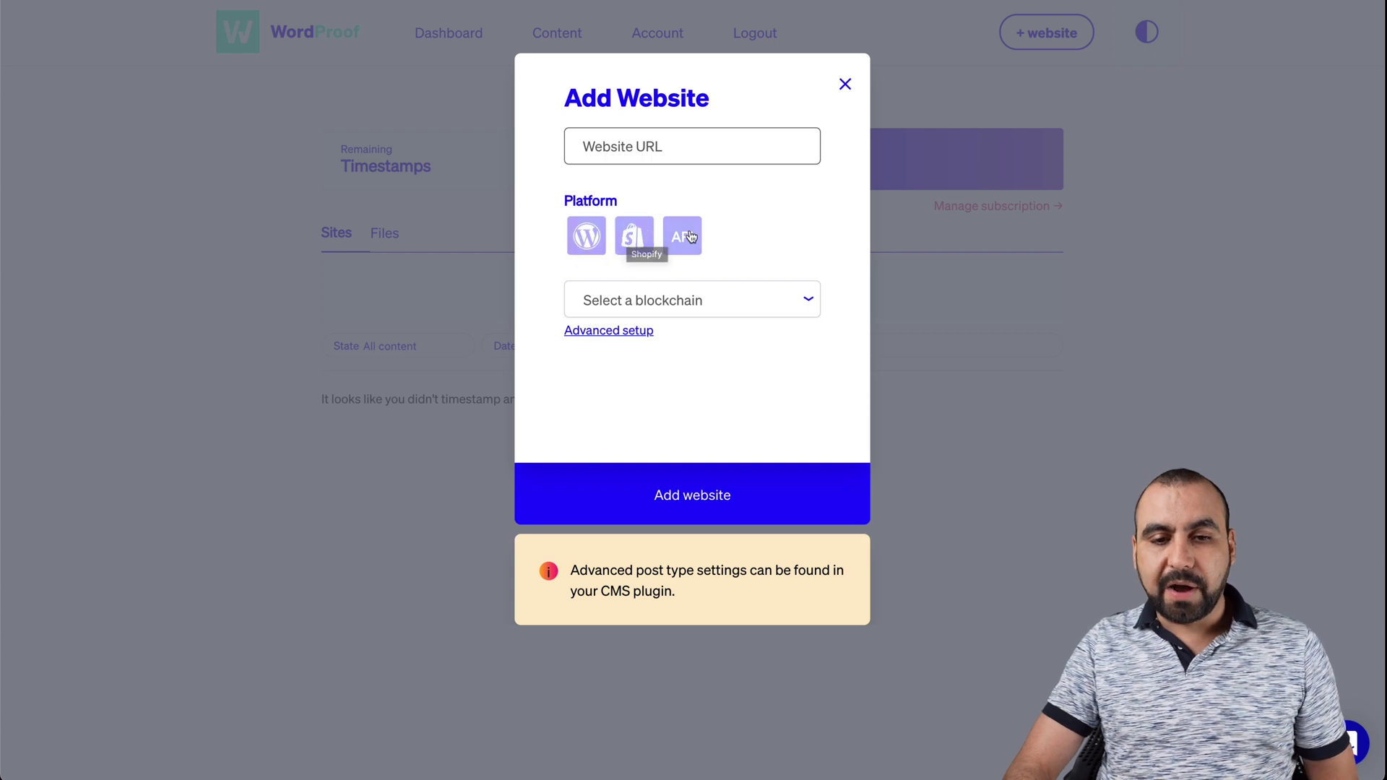
click(690, 300)
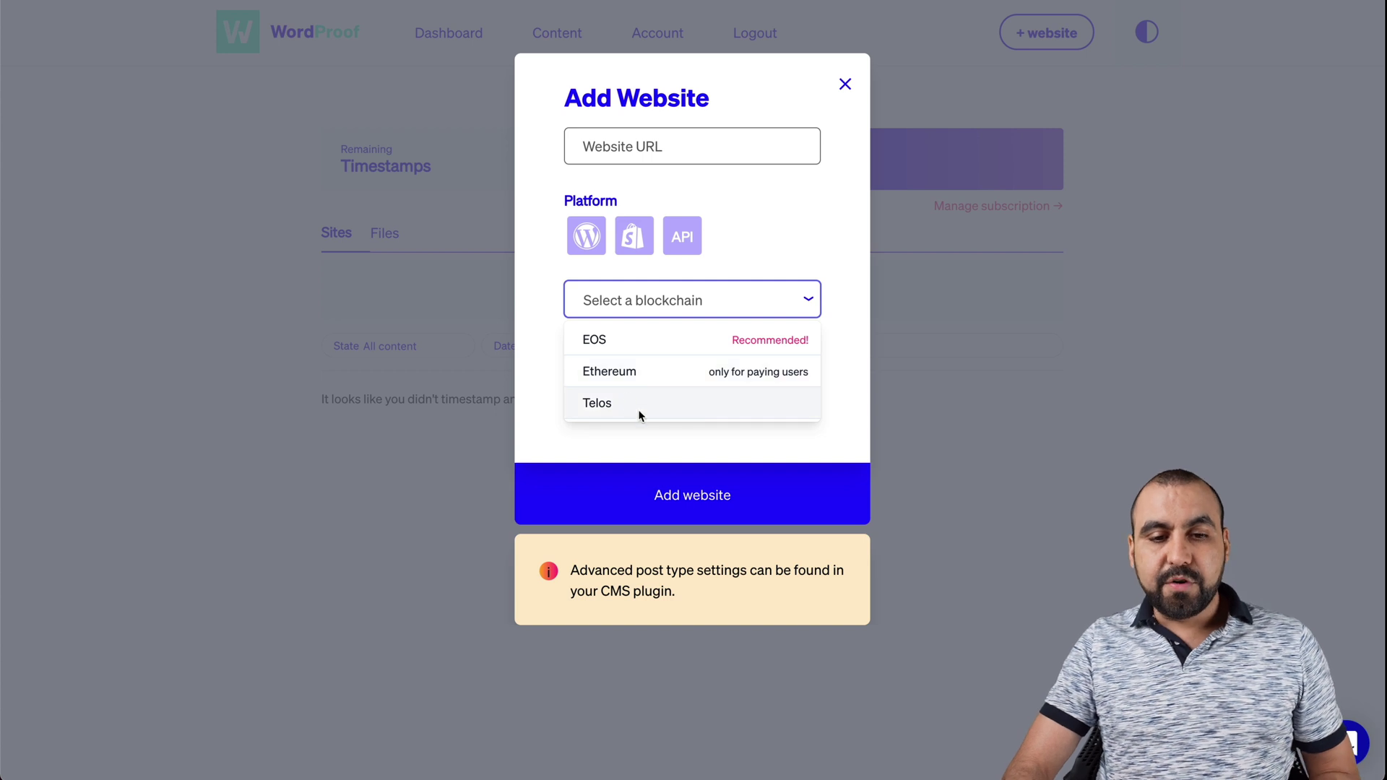
click(844, 84)
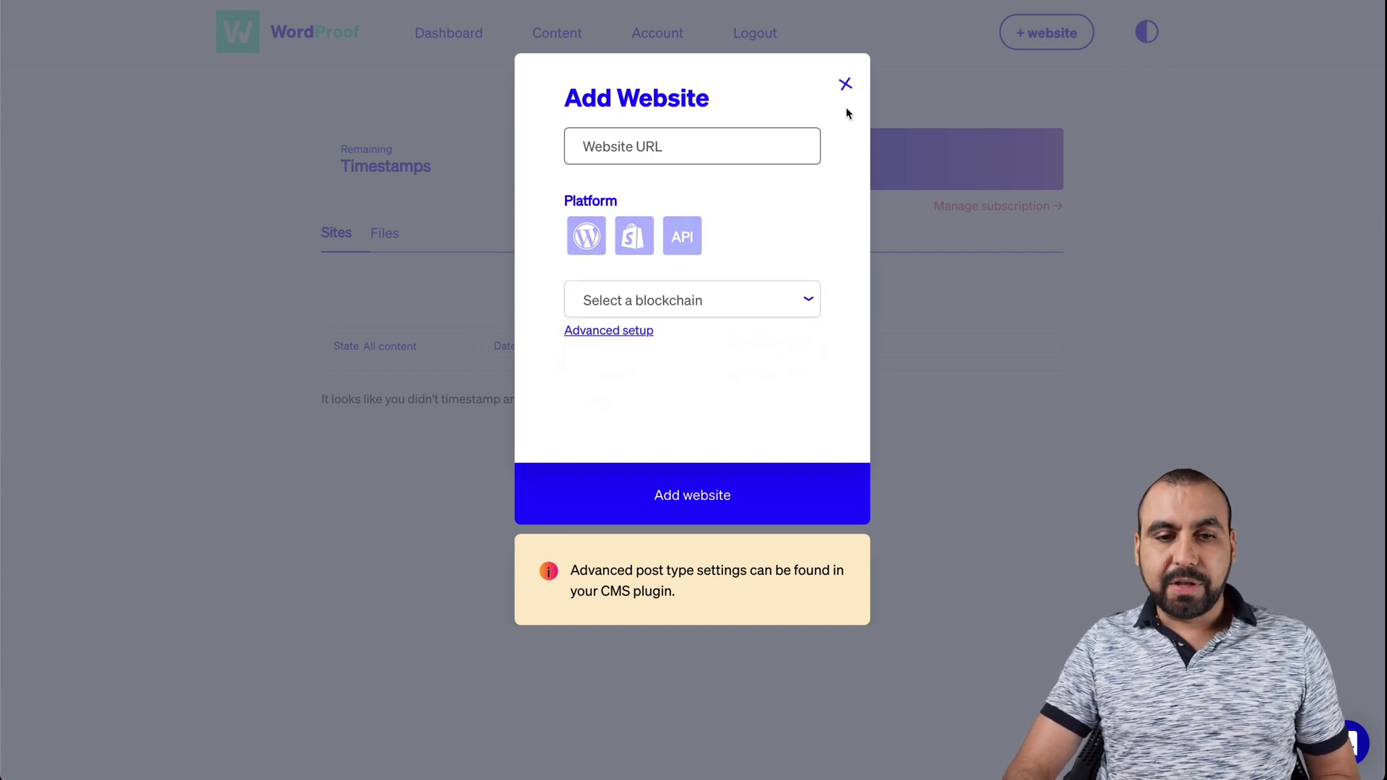
click(844, 85)
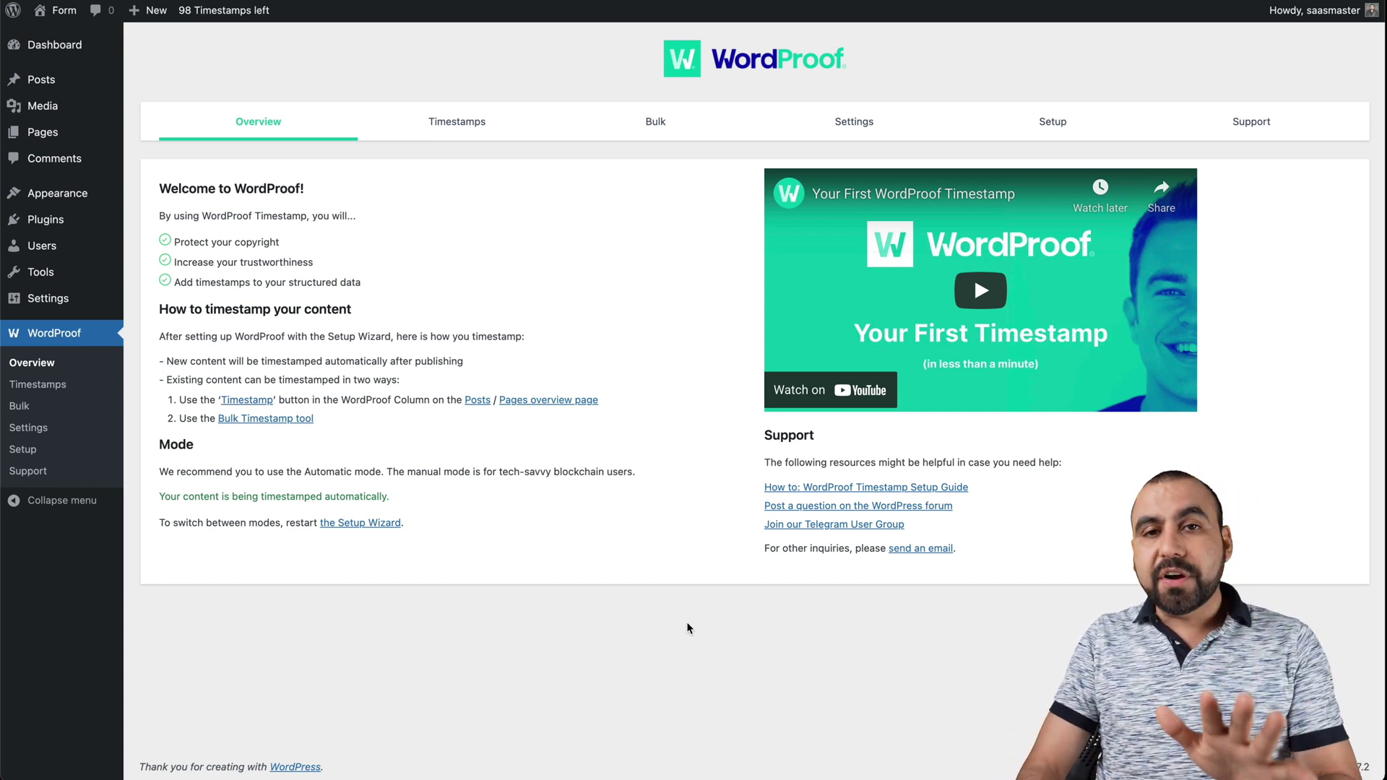
Run the WordProof setup in WordPress in Automatic mode, keeping the existing connection, and save automatic timestamping for posts with revisions shown to visitors
click(35, 450)
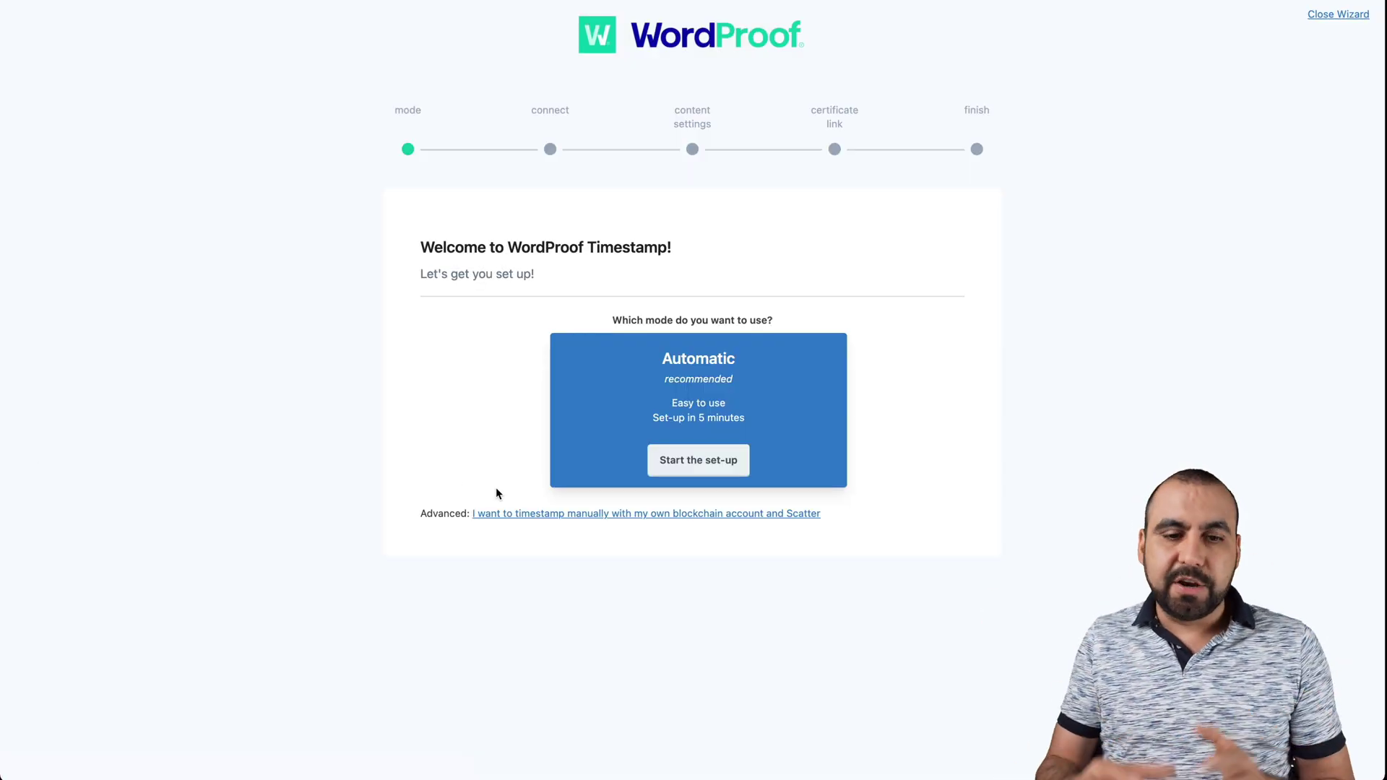
click(708, 469)
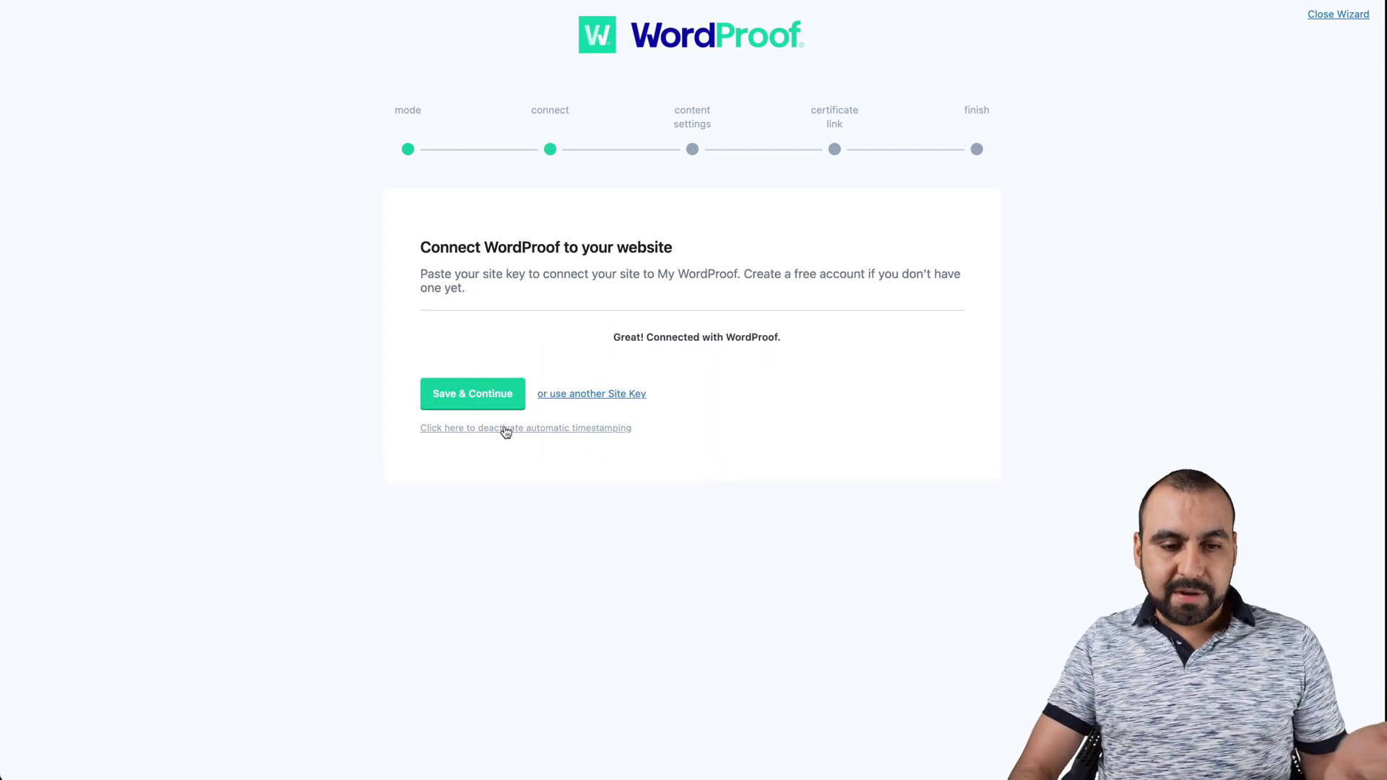
click(466, 406)
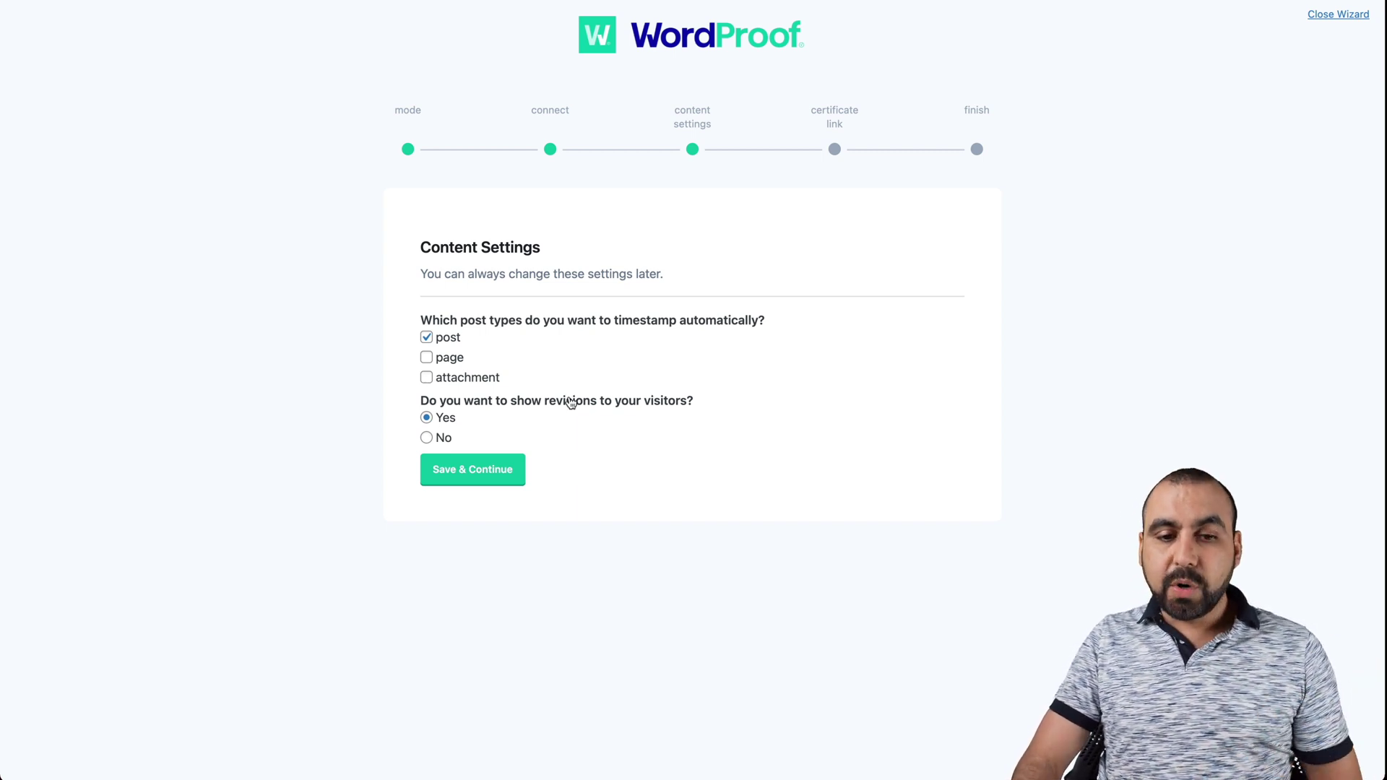
click(485, 468)
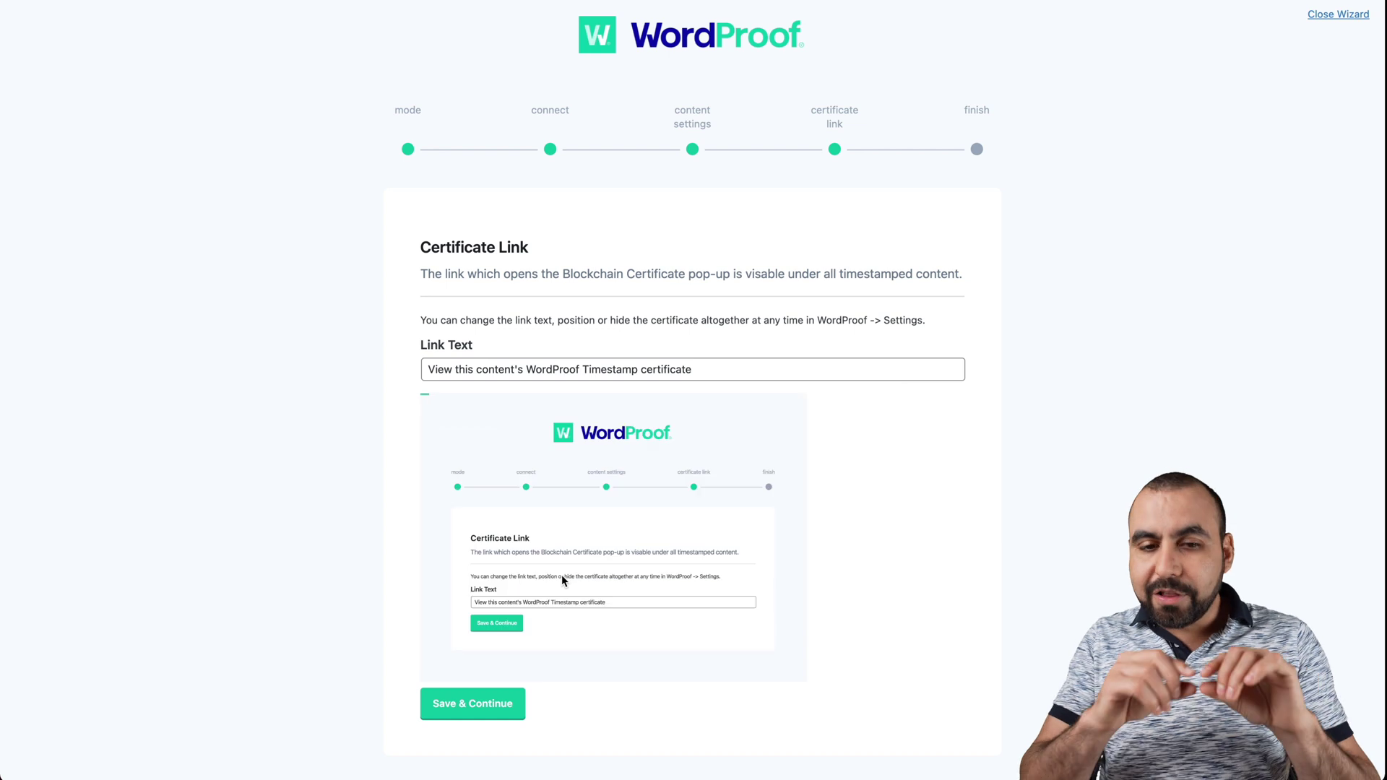
Save "View this content's WordProof Timestamp certificate" as the certificate link text and finish the setup
click(431, 371)
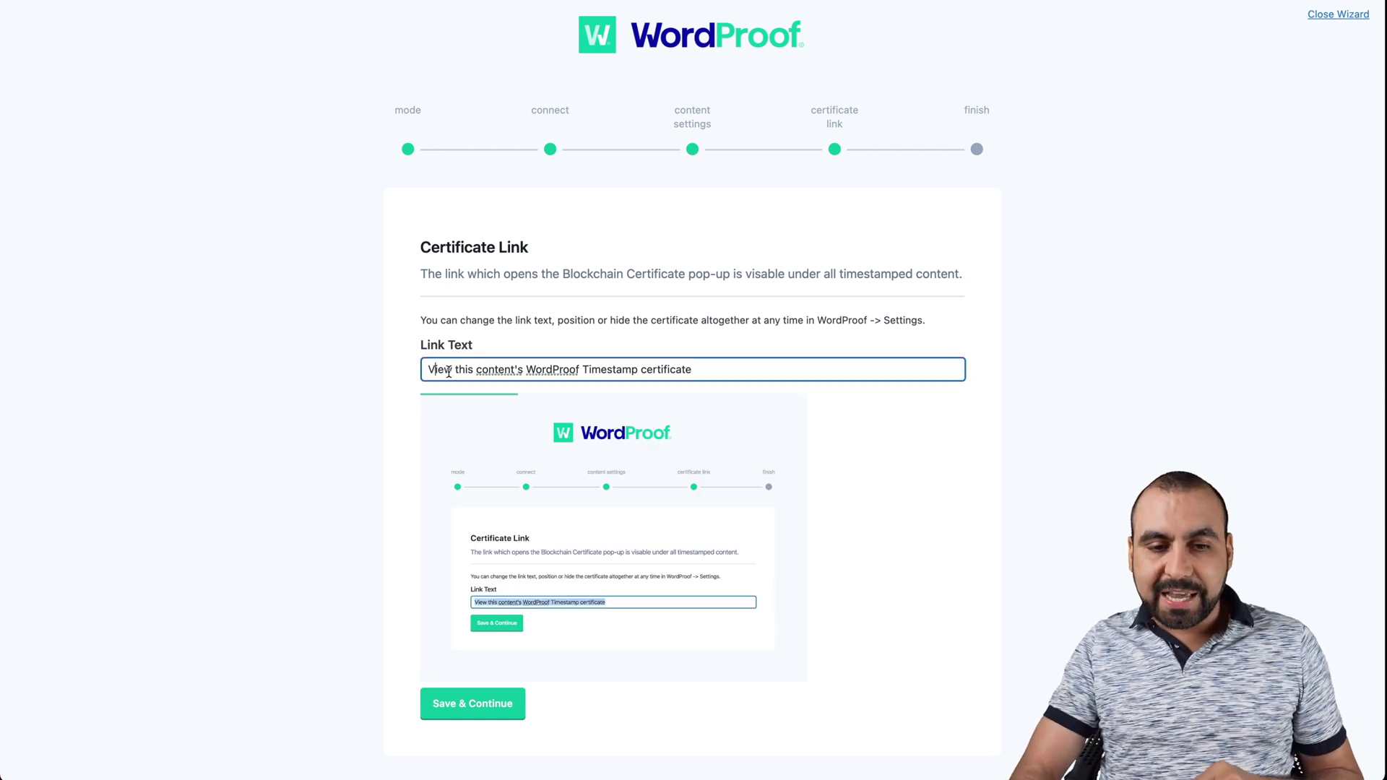
shift+click(693, 373)
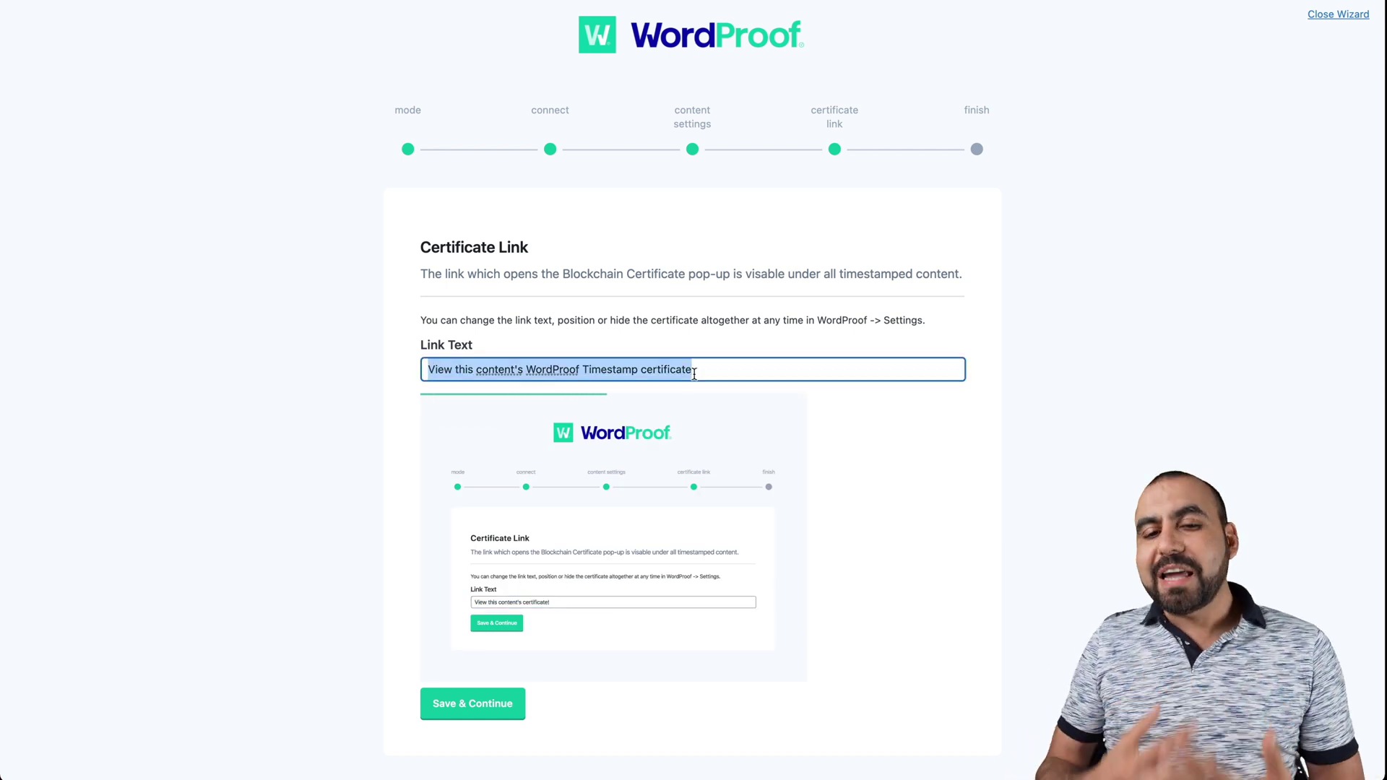
click(693, 373)
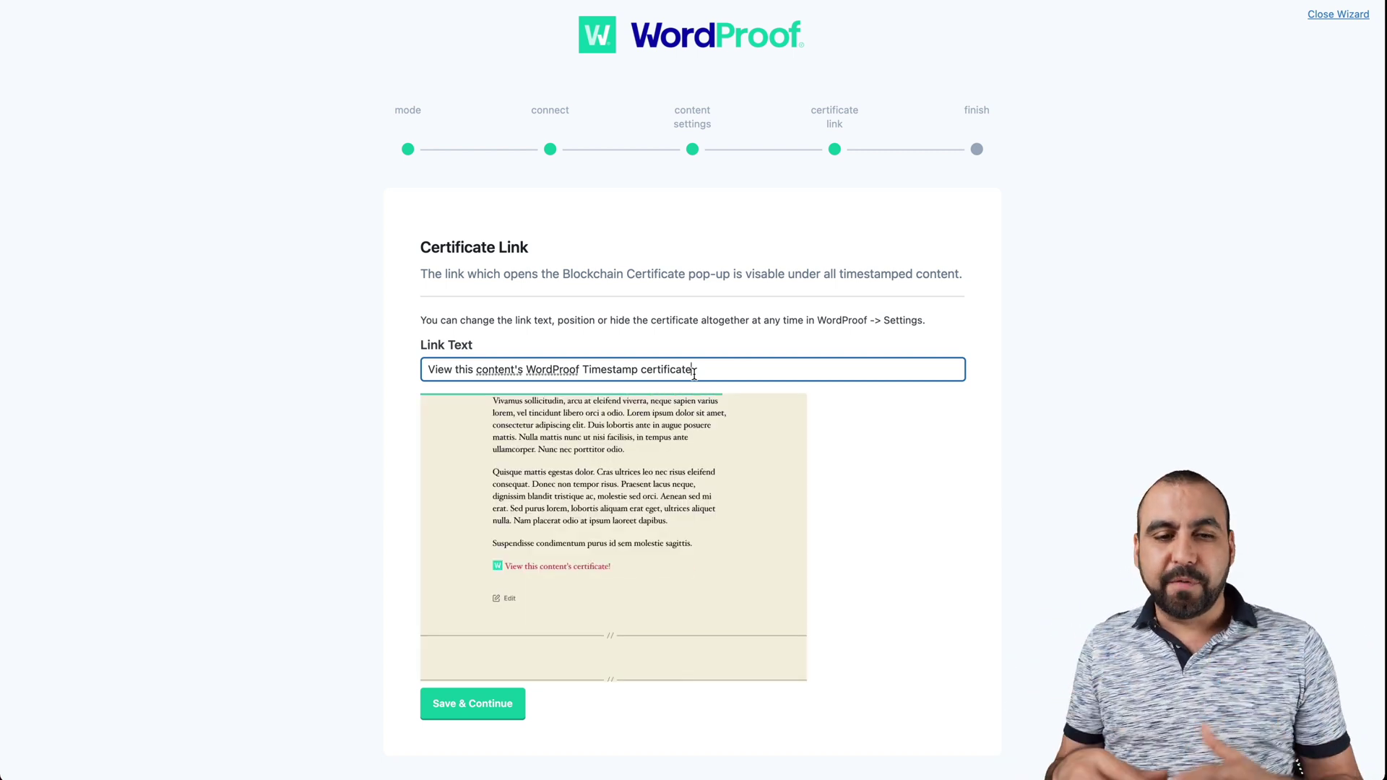
drag(439, 369, 706, 368)
click(706, 368)
drag(427, 370, 692, 369)
click(660, 374)
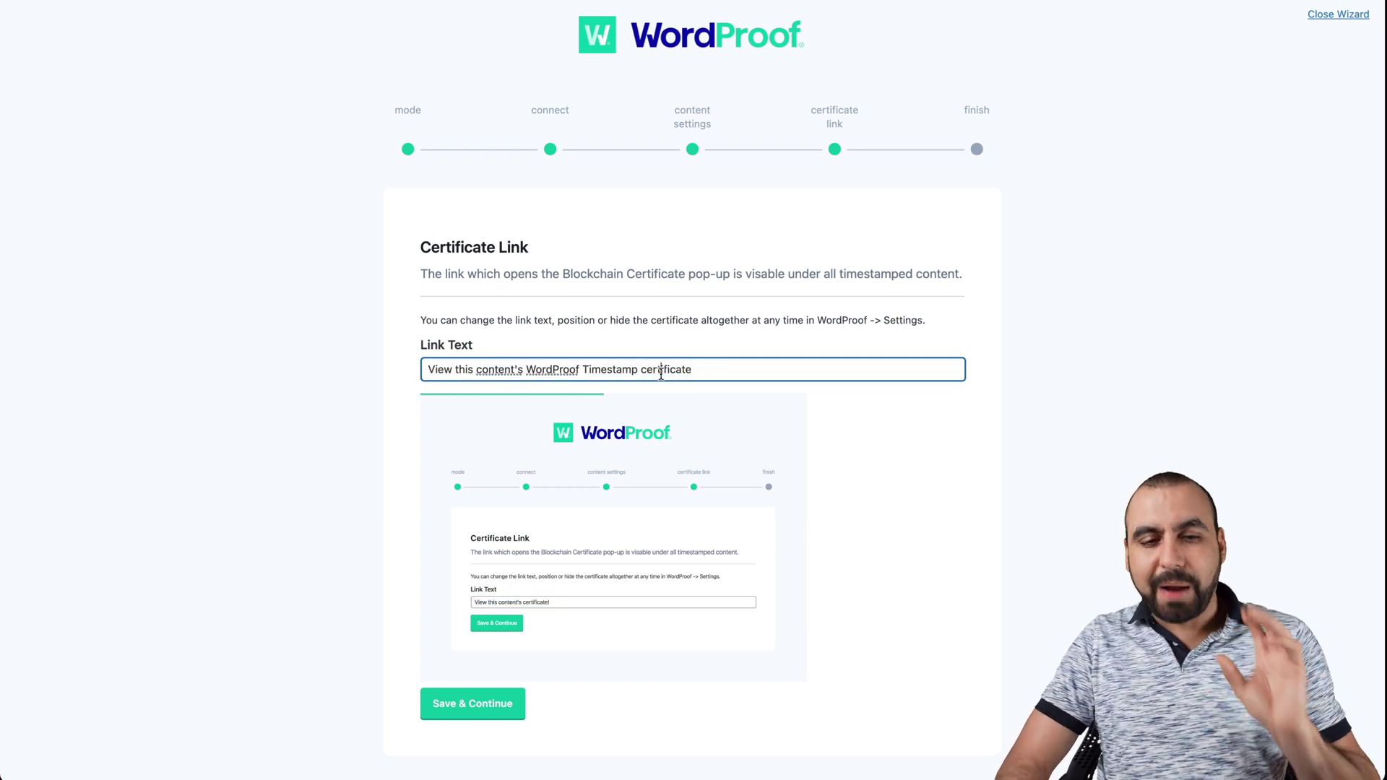
click(508, 703)
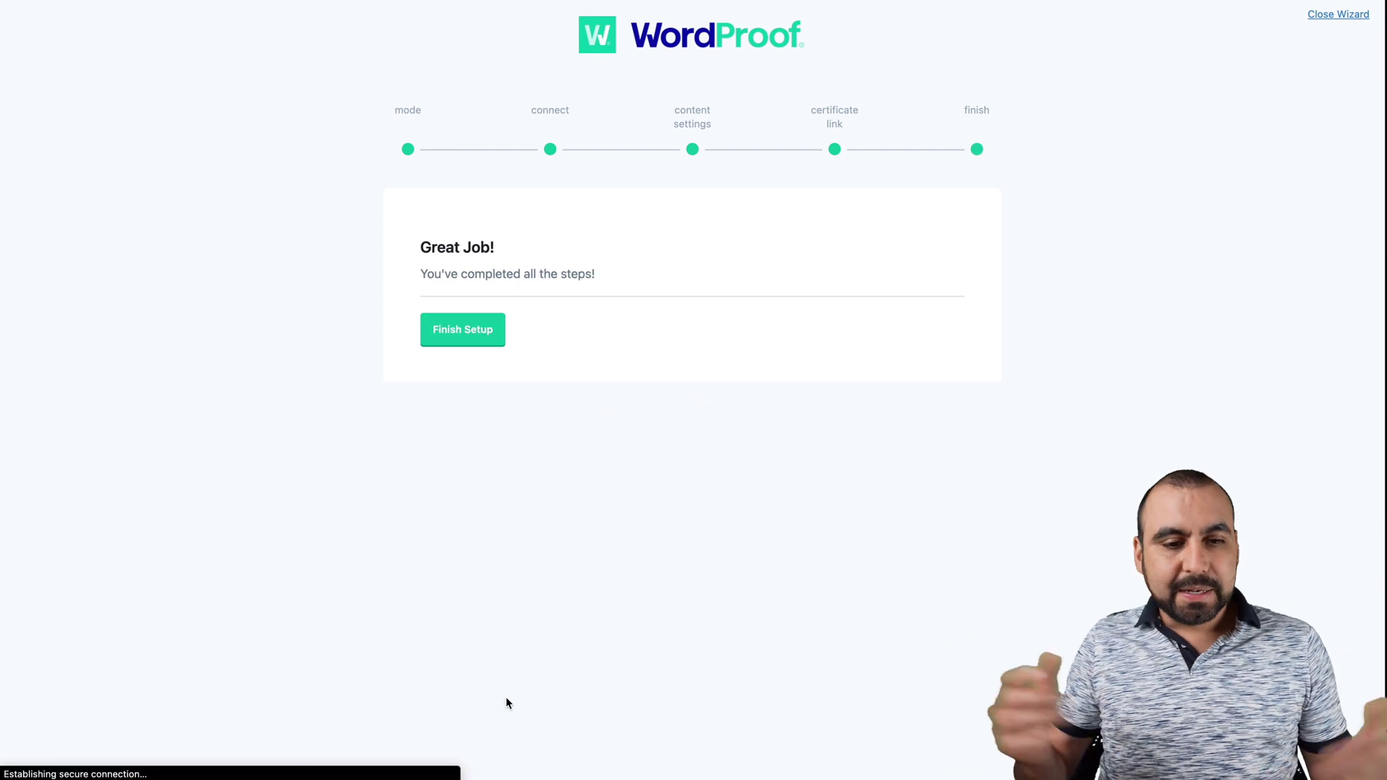
click(449, 344)
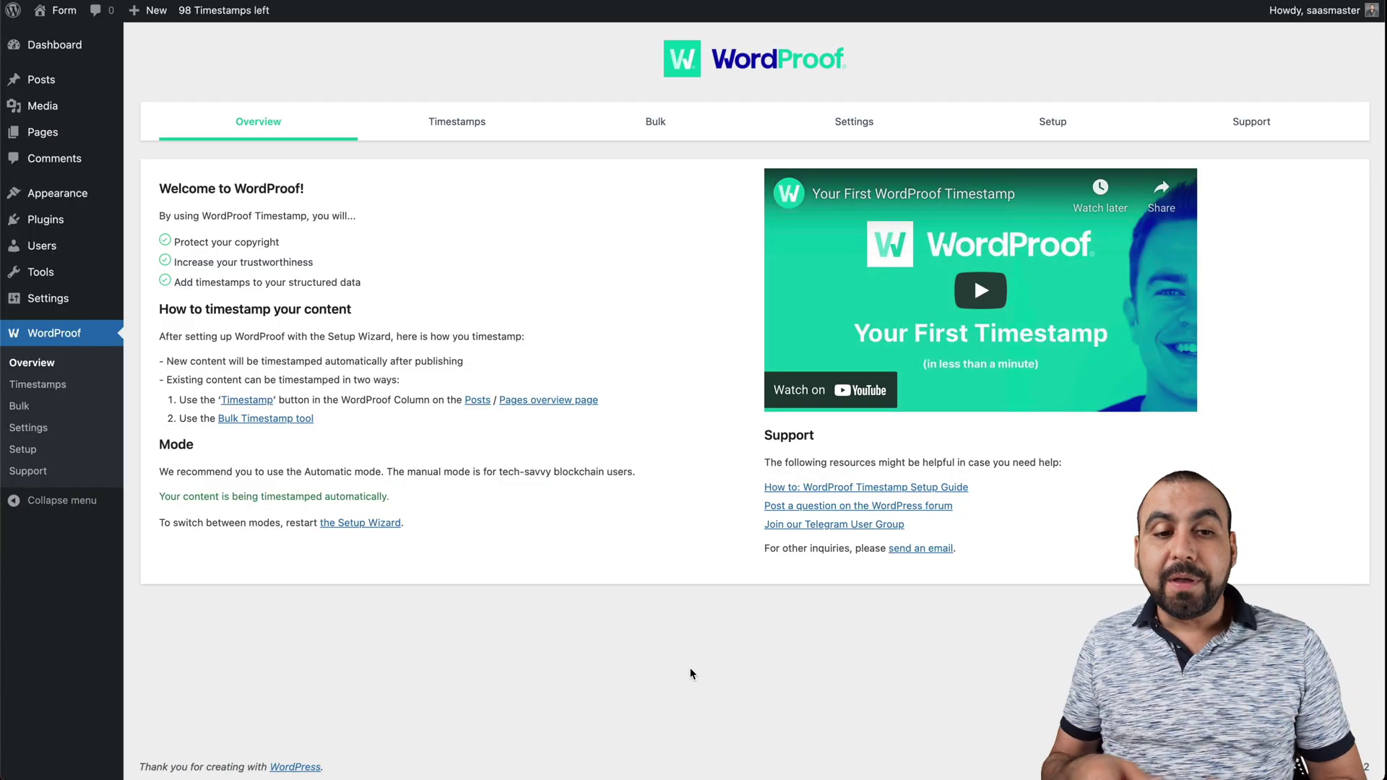
Review the plugin's timestamp list, bulk timestamping options, general settings and overview
click(59, 394)
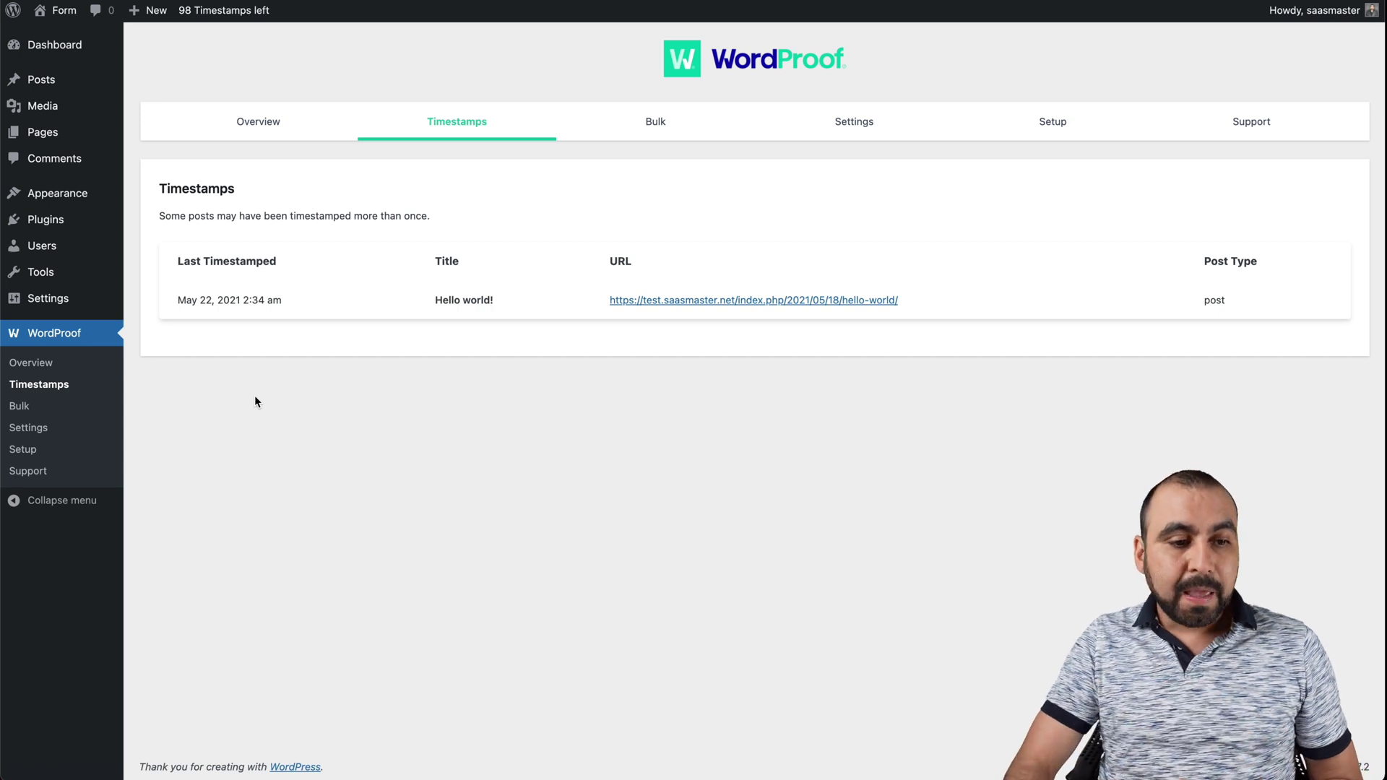
click(19, 407)
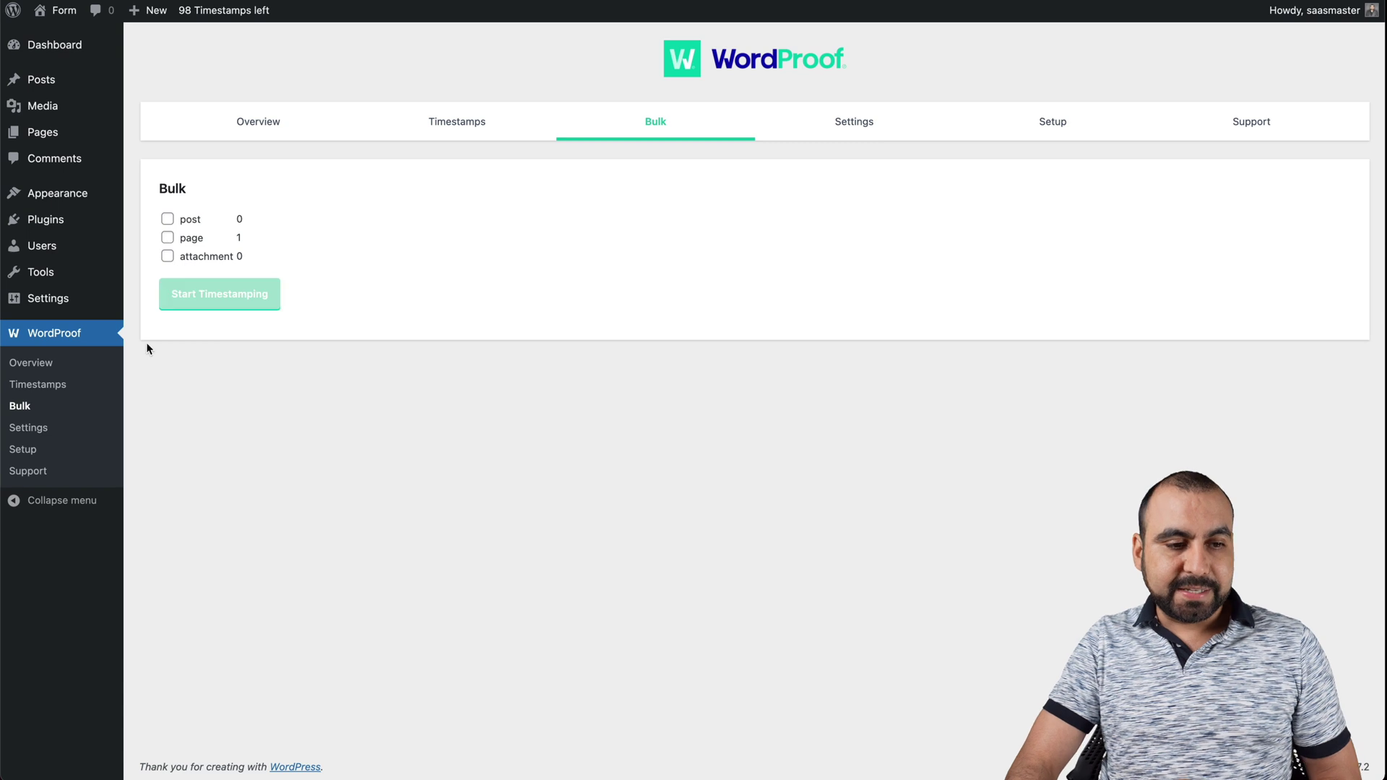
click(43, 430)
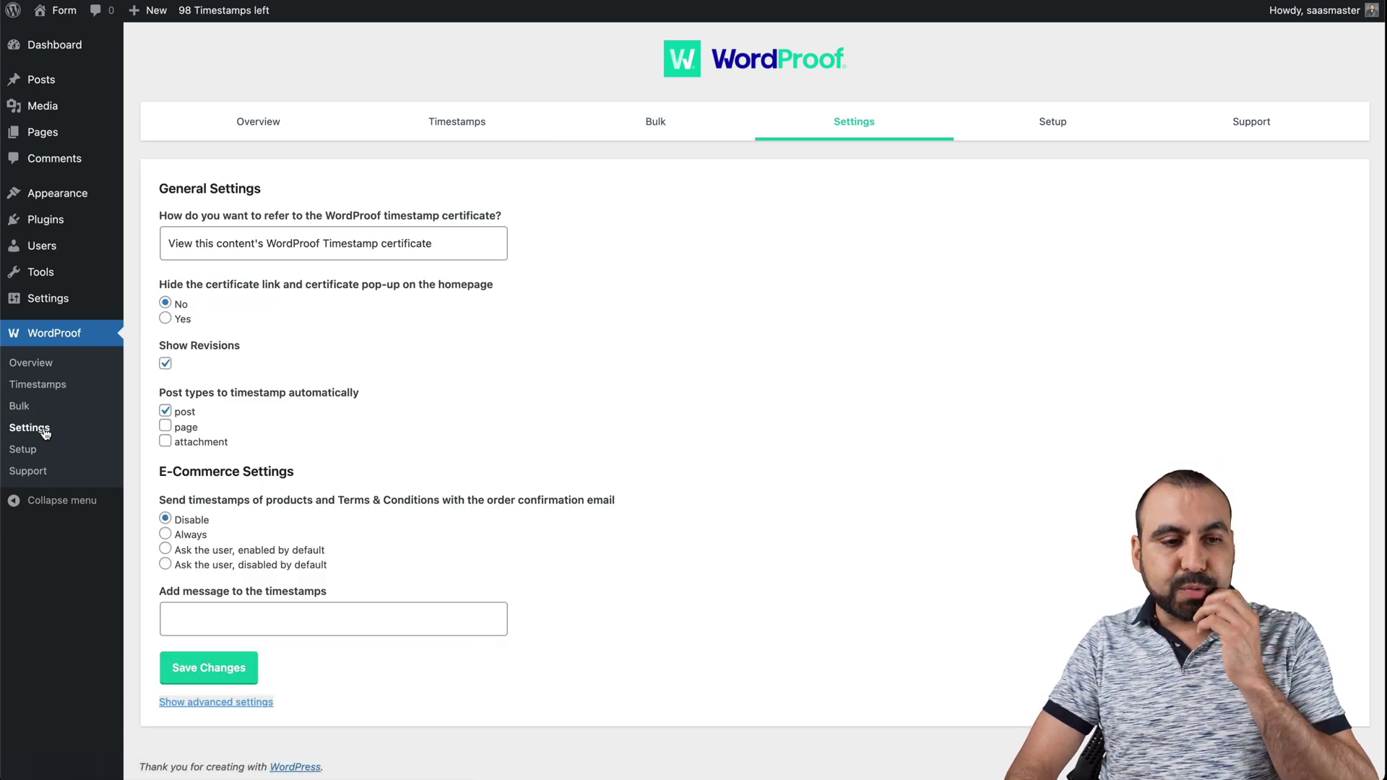
click(172, 238)
click(449, 244)
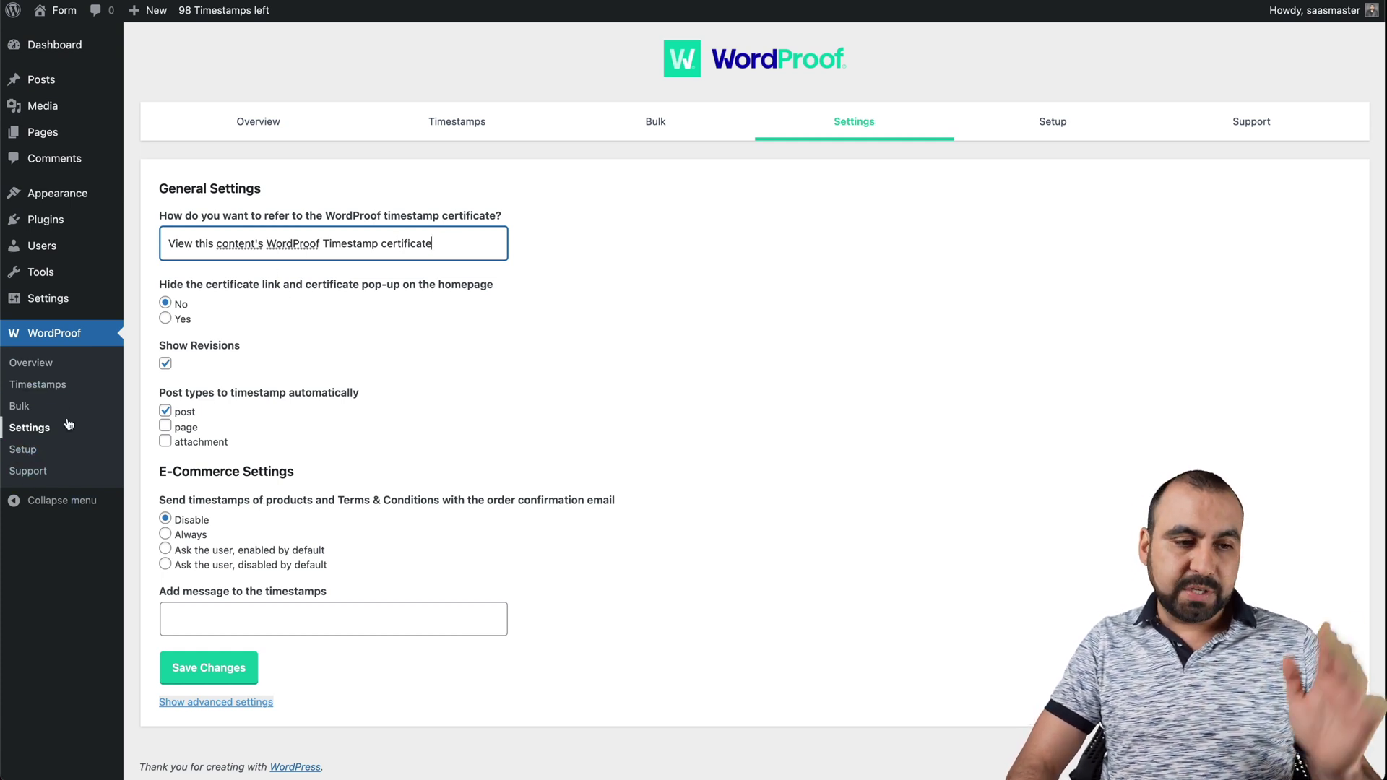
click(34, 365)
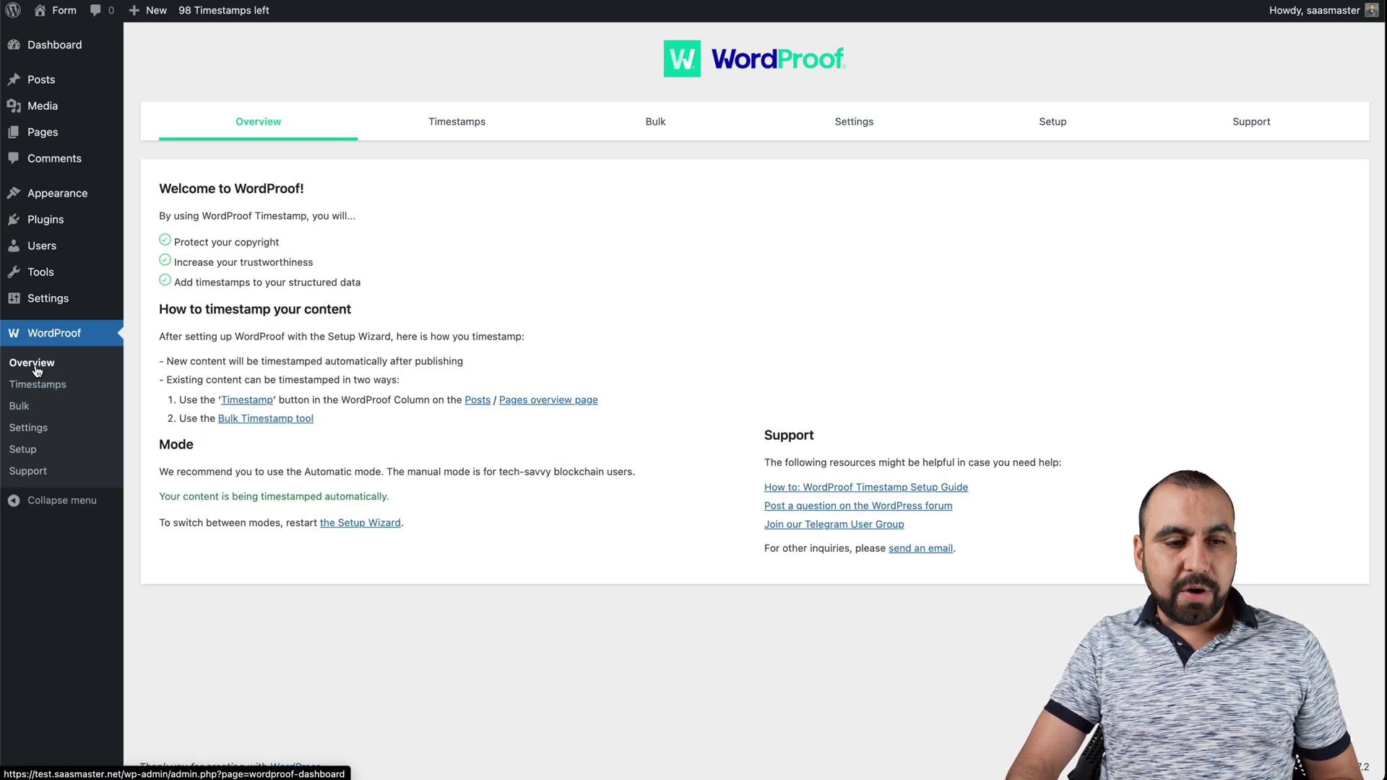
Open the timestamped "Hello world!" post, view its WordProof certificate and read why unchanged content is important
click(40, 387)
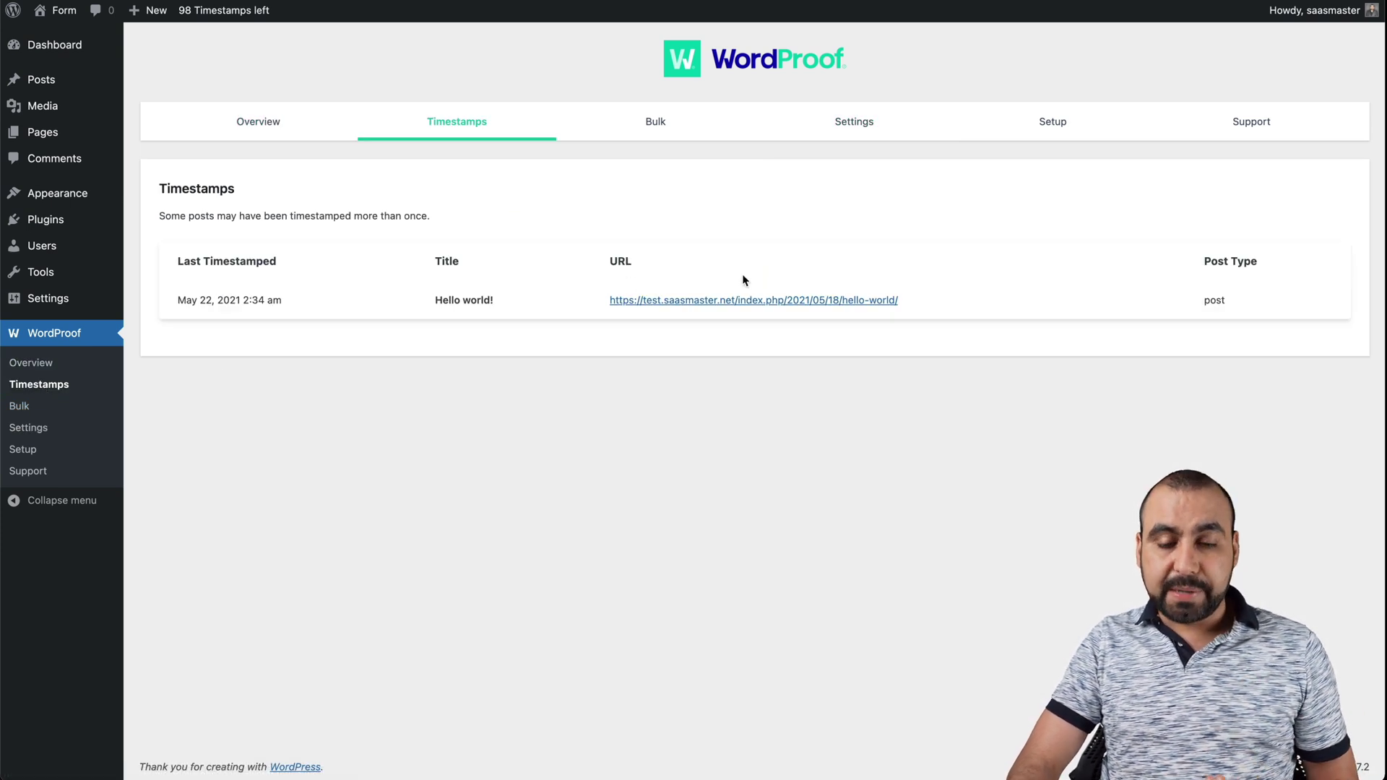
click(747, 300)
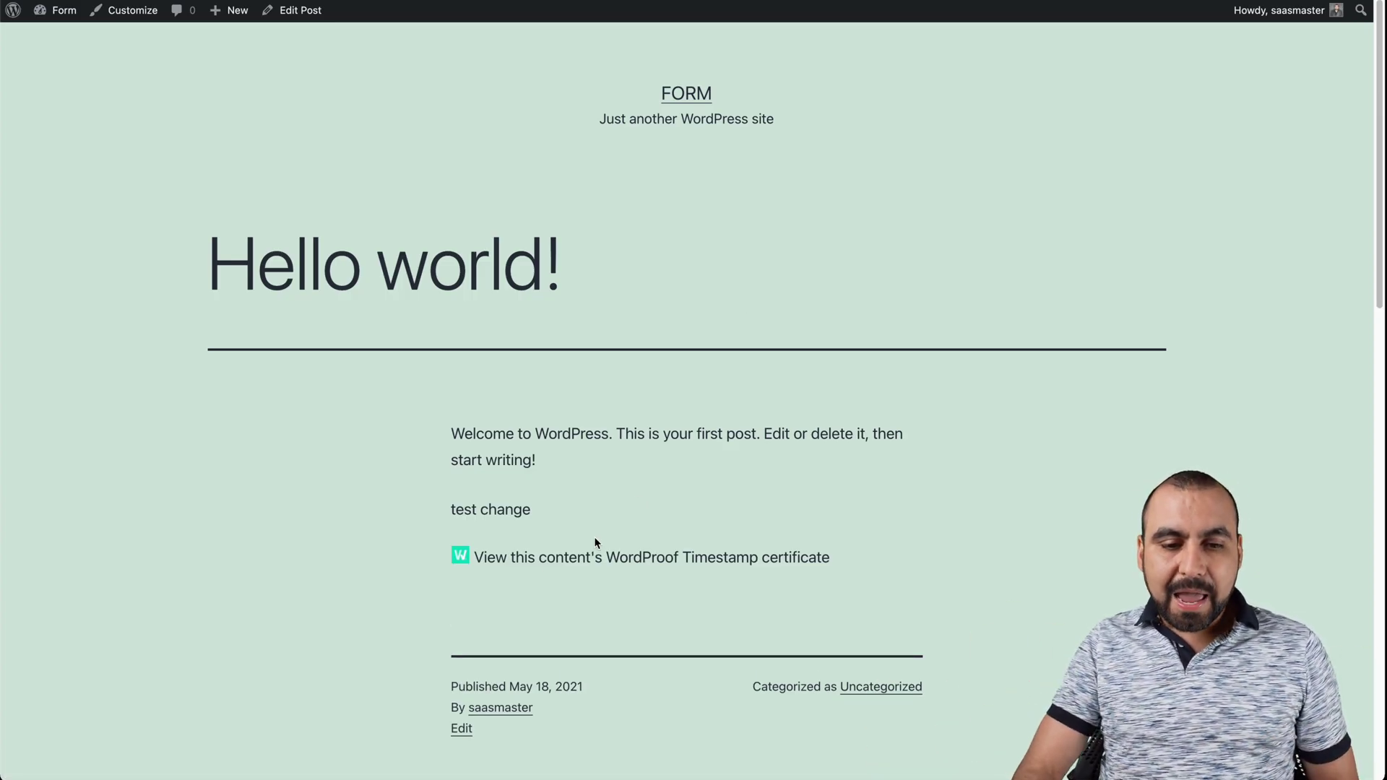
click(544, 561)
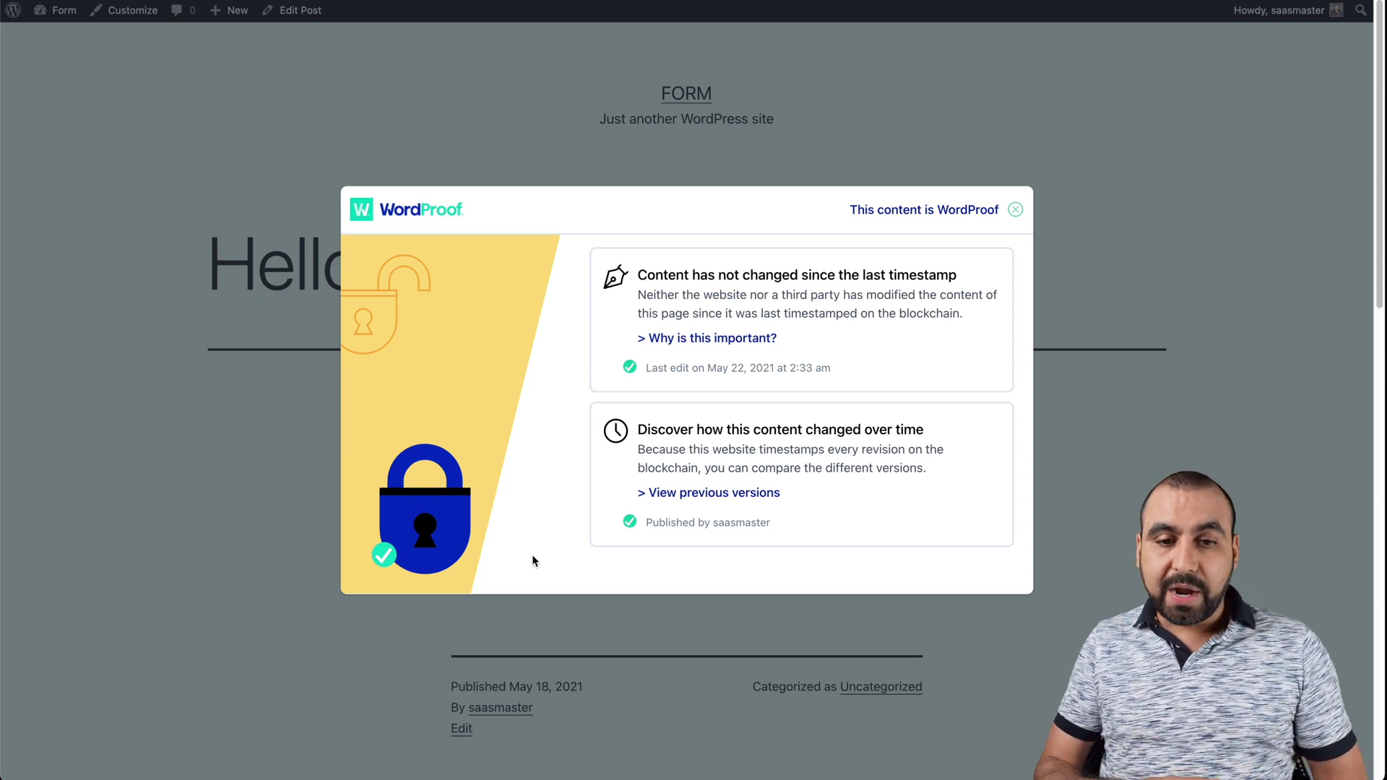
click(700, 339)
click(393, 214)
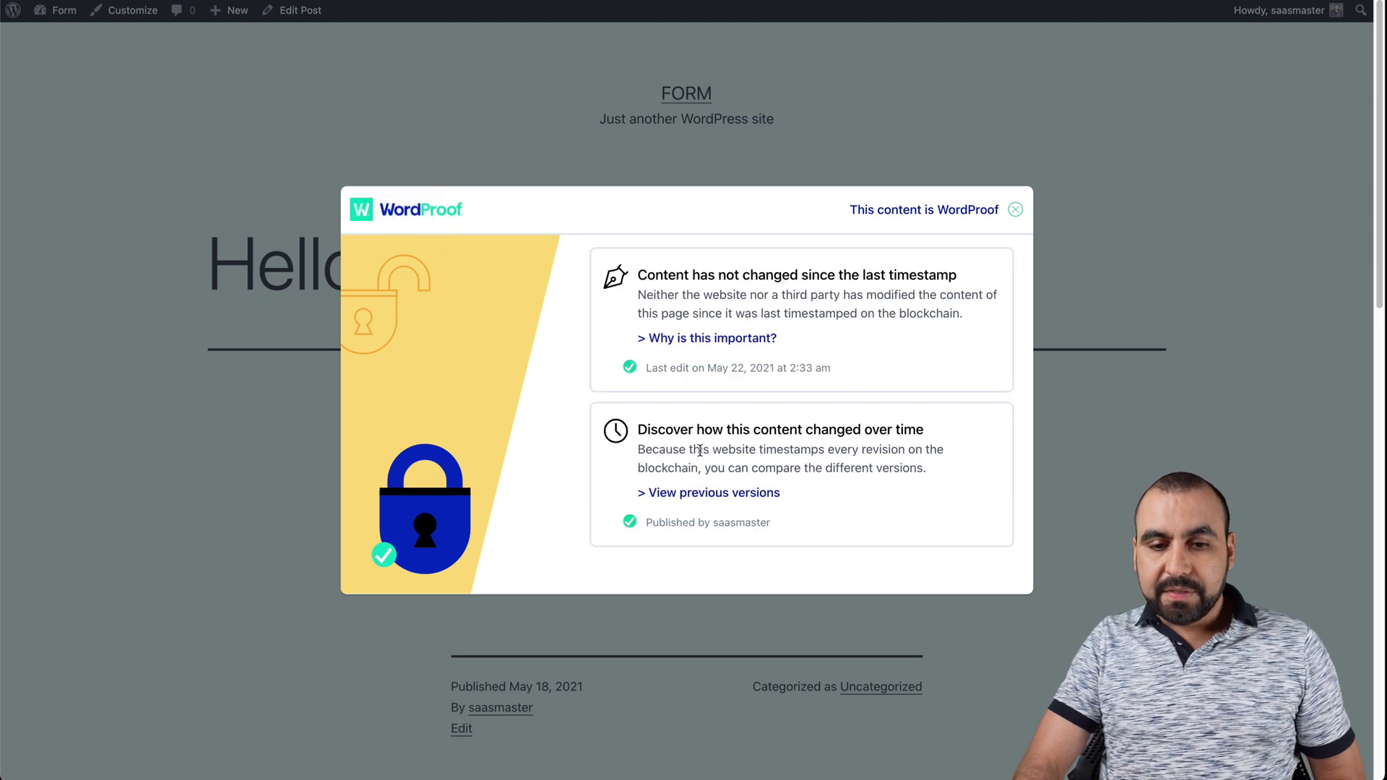
drag(626, 432, 813, 429)
click(802, 429)
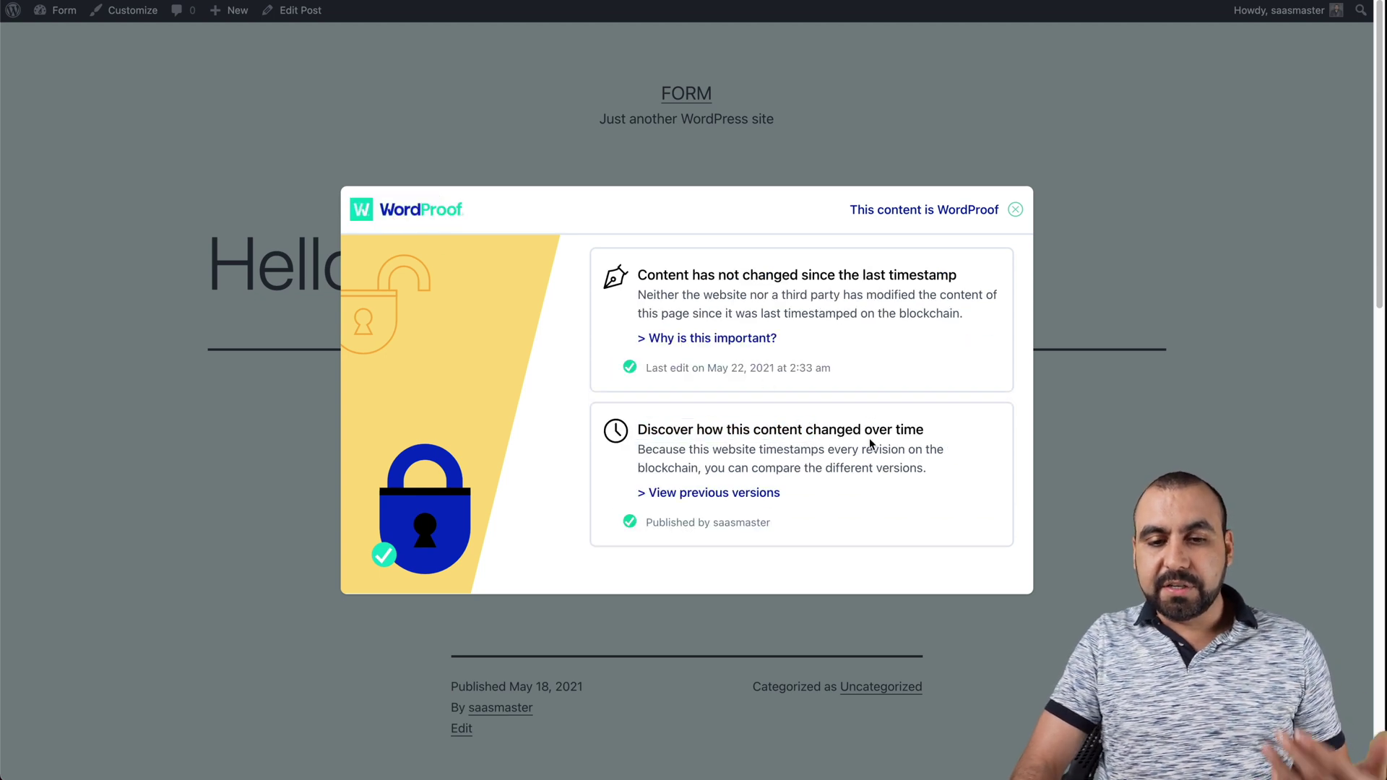
Compare the post's first timestamped version with the recent one and examine the added text
click(708, 494)
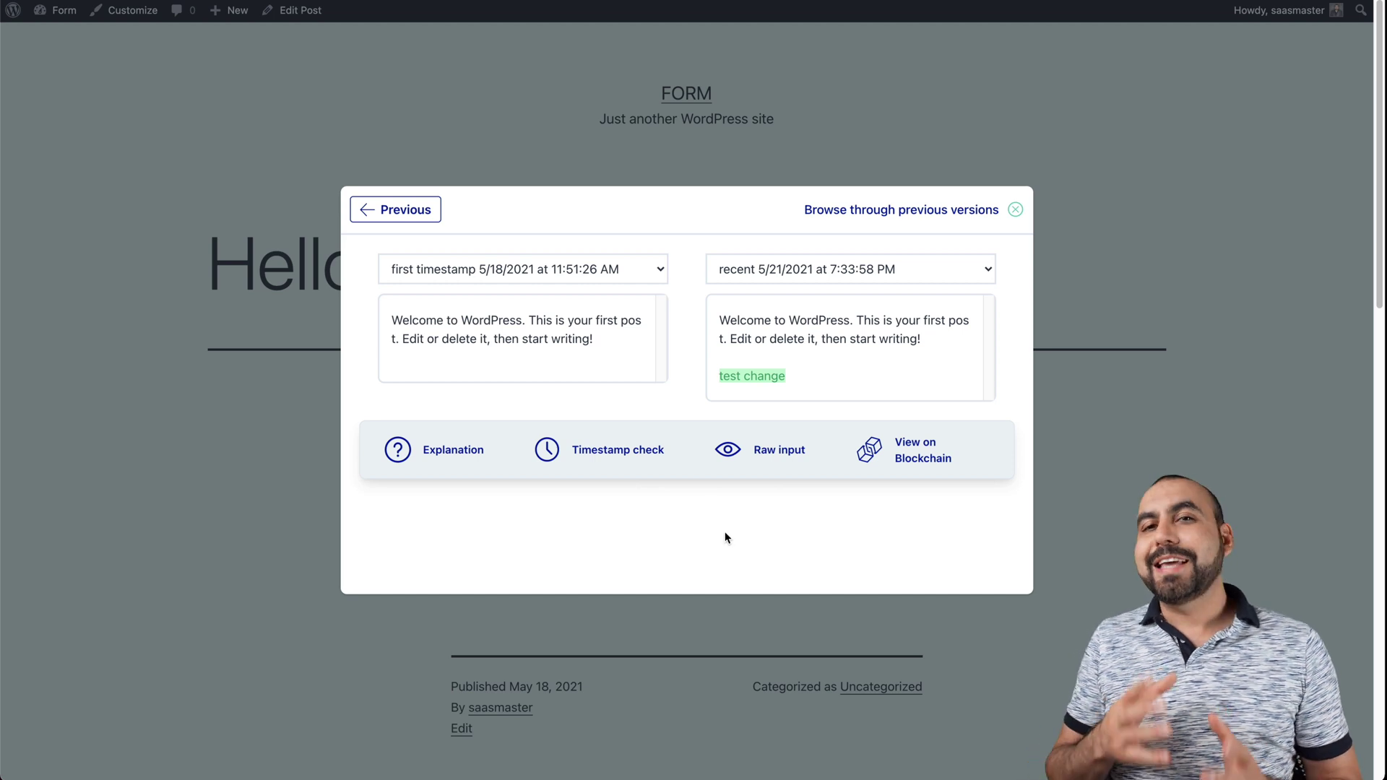
drag(719, 377, 800, 383)
click(800, 383)
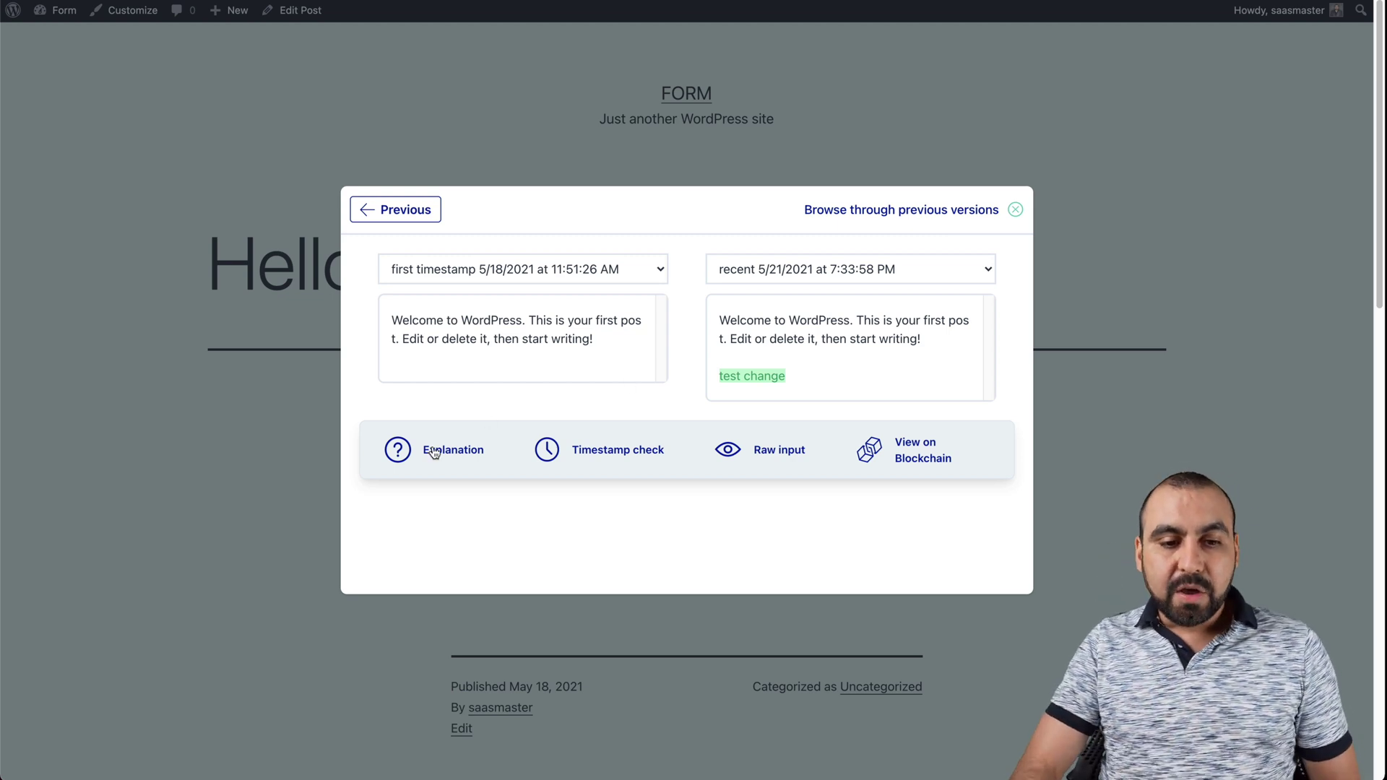
View the Timestamp check verification tool, looking at its Raw Content and Blockchain Hash fields
click(618, 451)
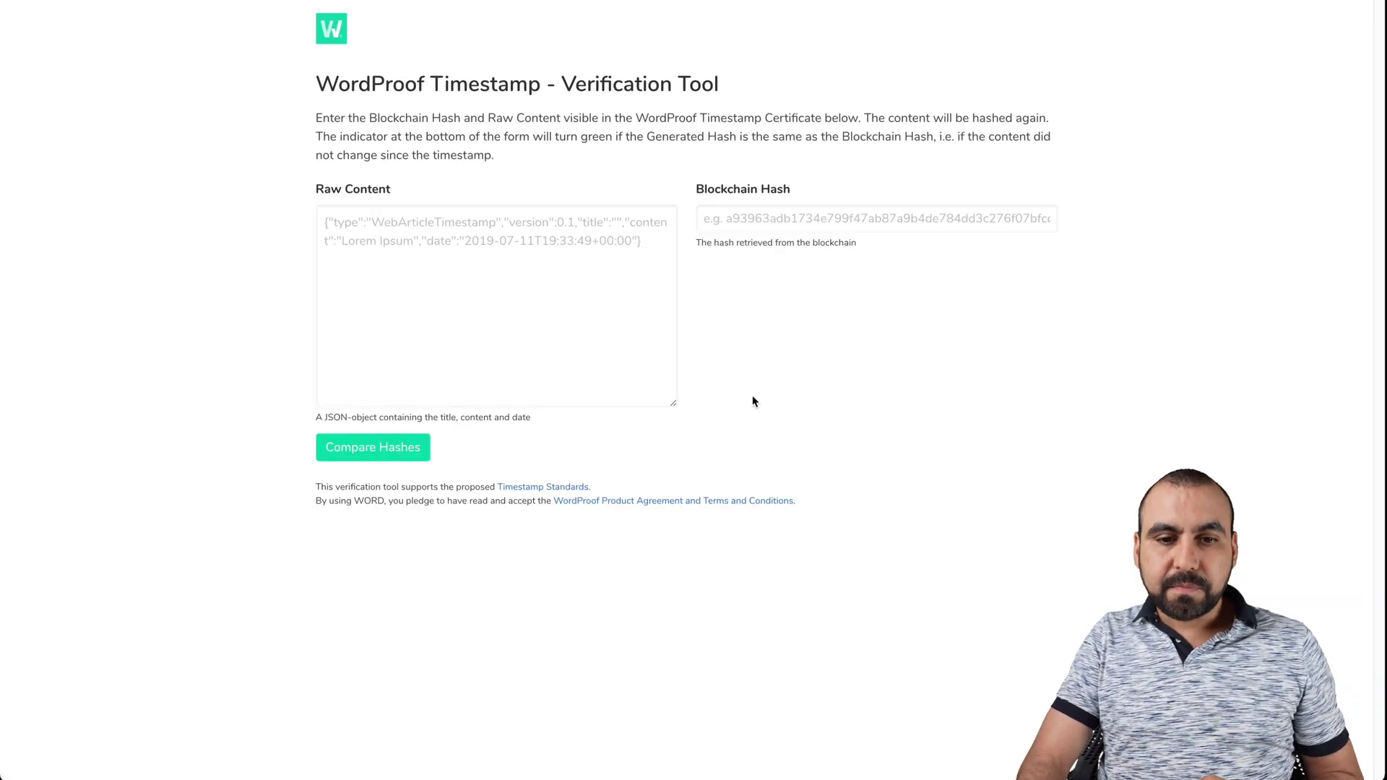
click(520, 260)
click(737, 222)
click(443, 224)
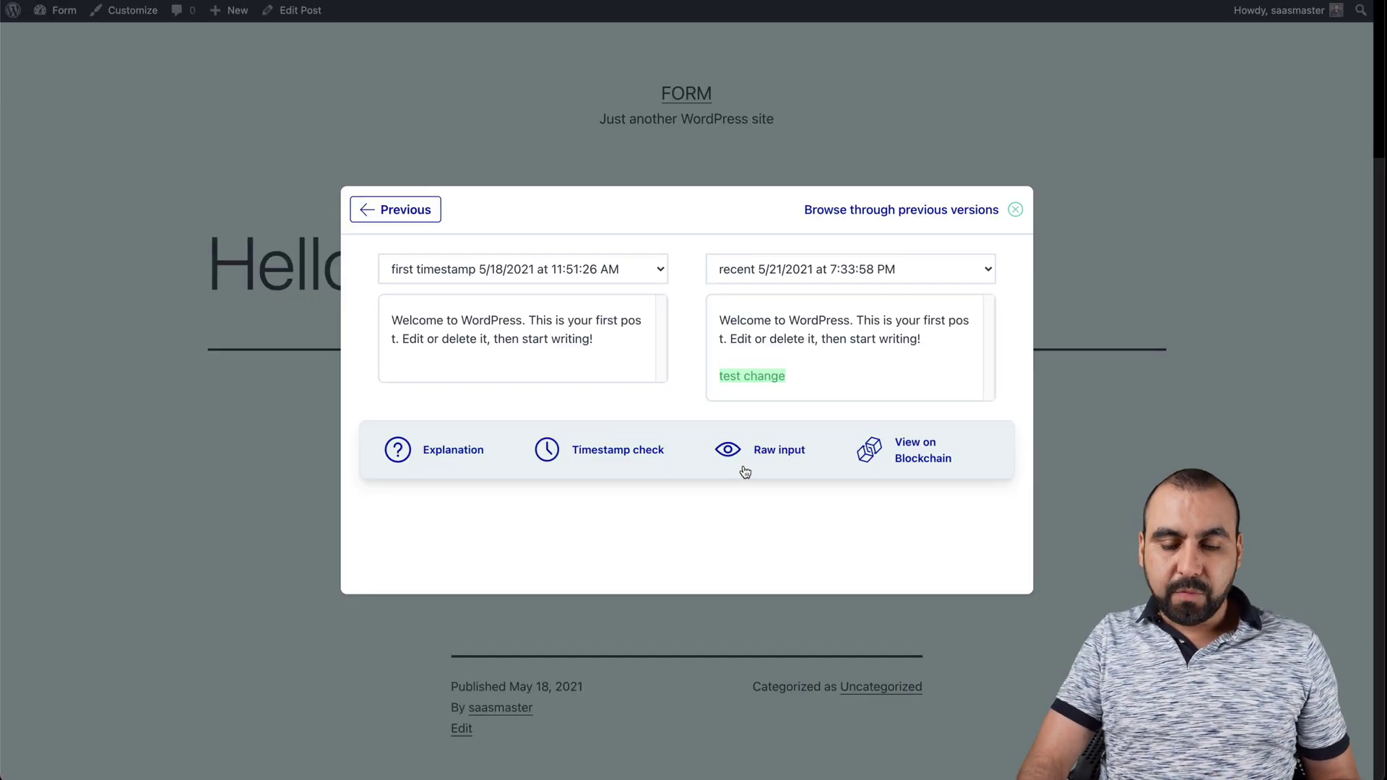
View the certificate's raw input and its blockchain record, and close the certificate
click(780, 450)
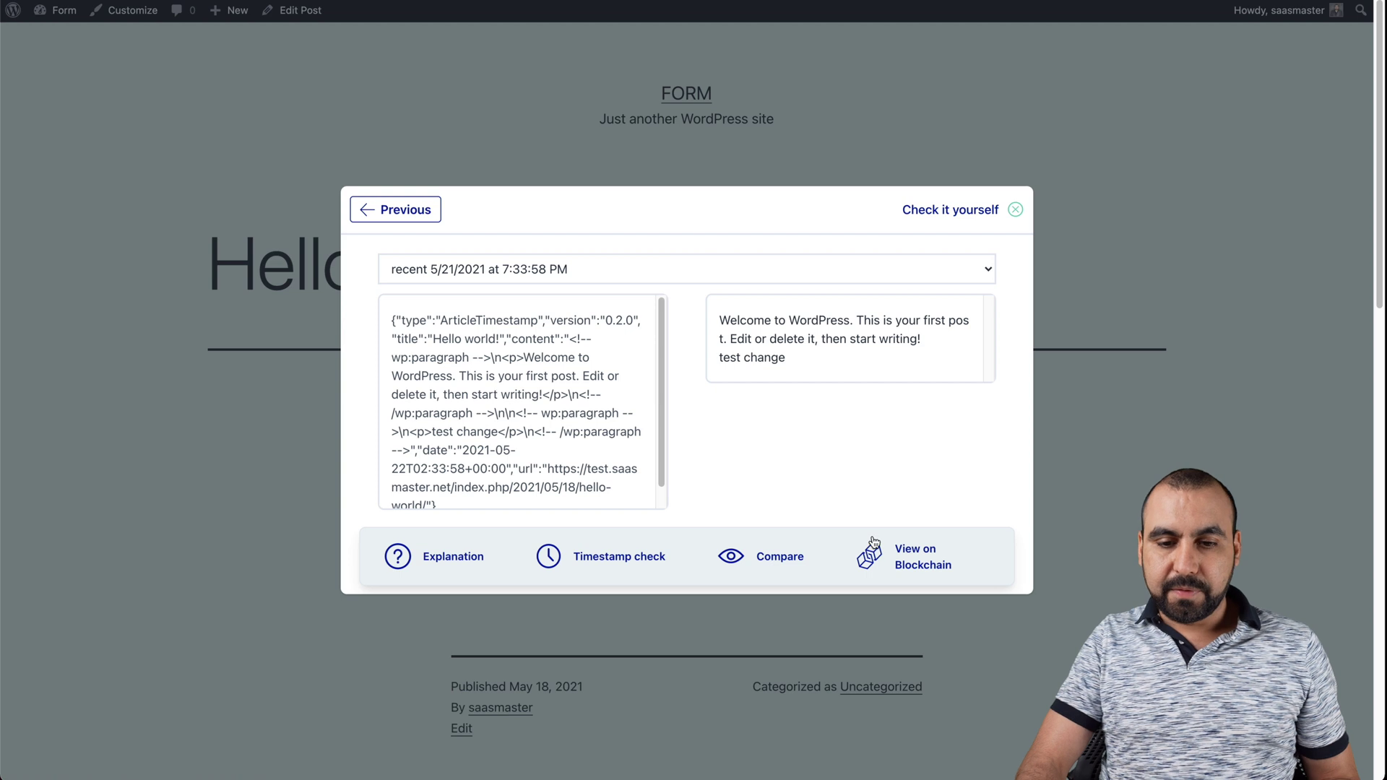
click(913, 561)
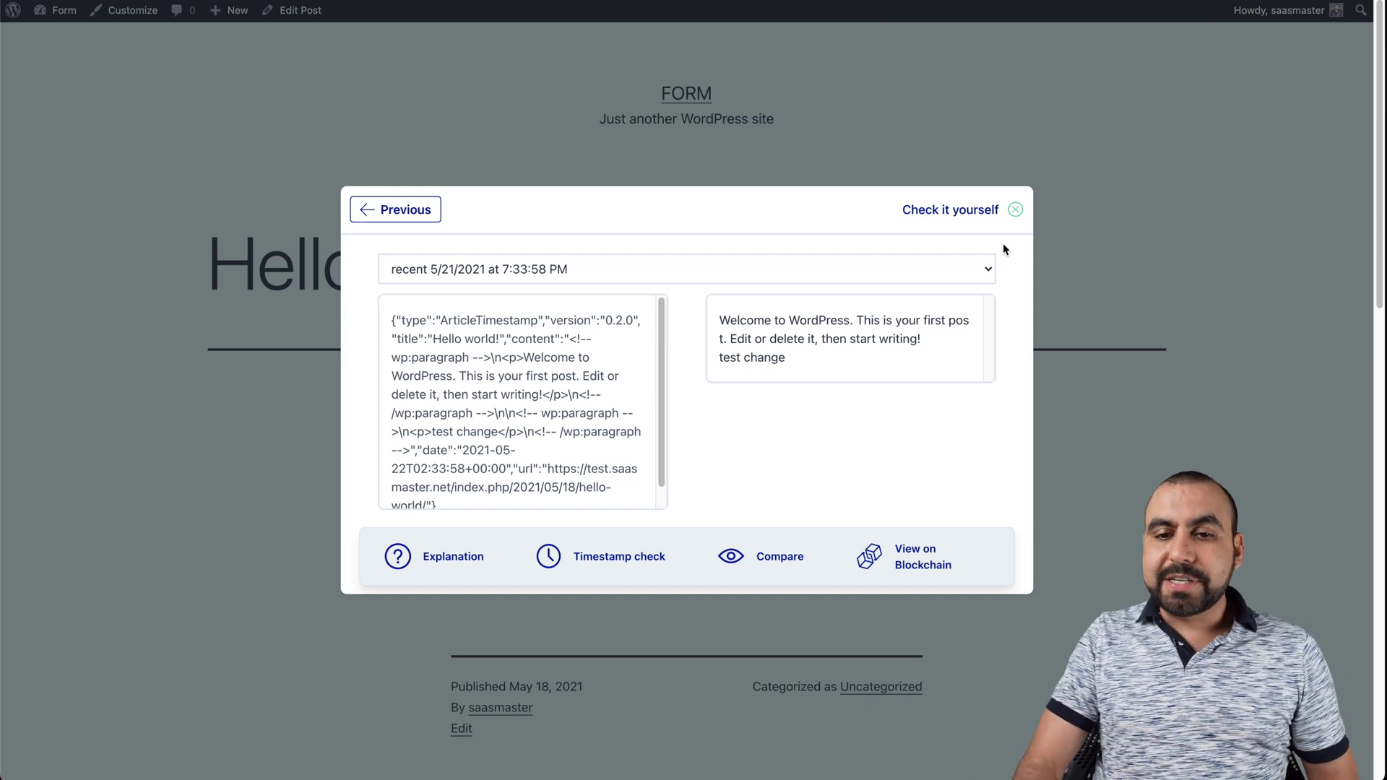
click(1016, 210)
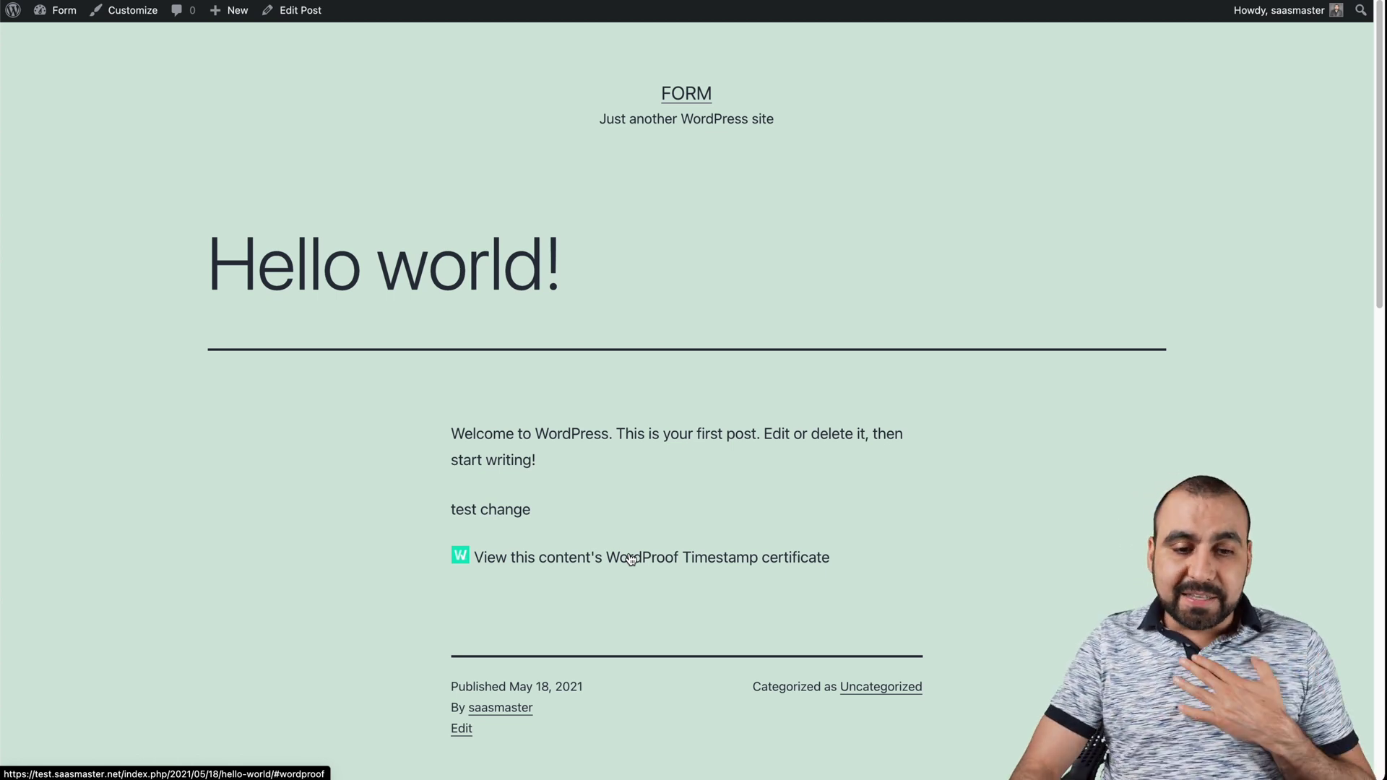
drag(452, 431, 554, 513)
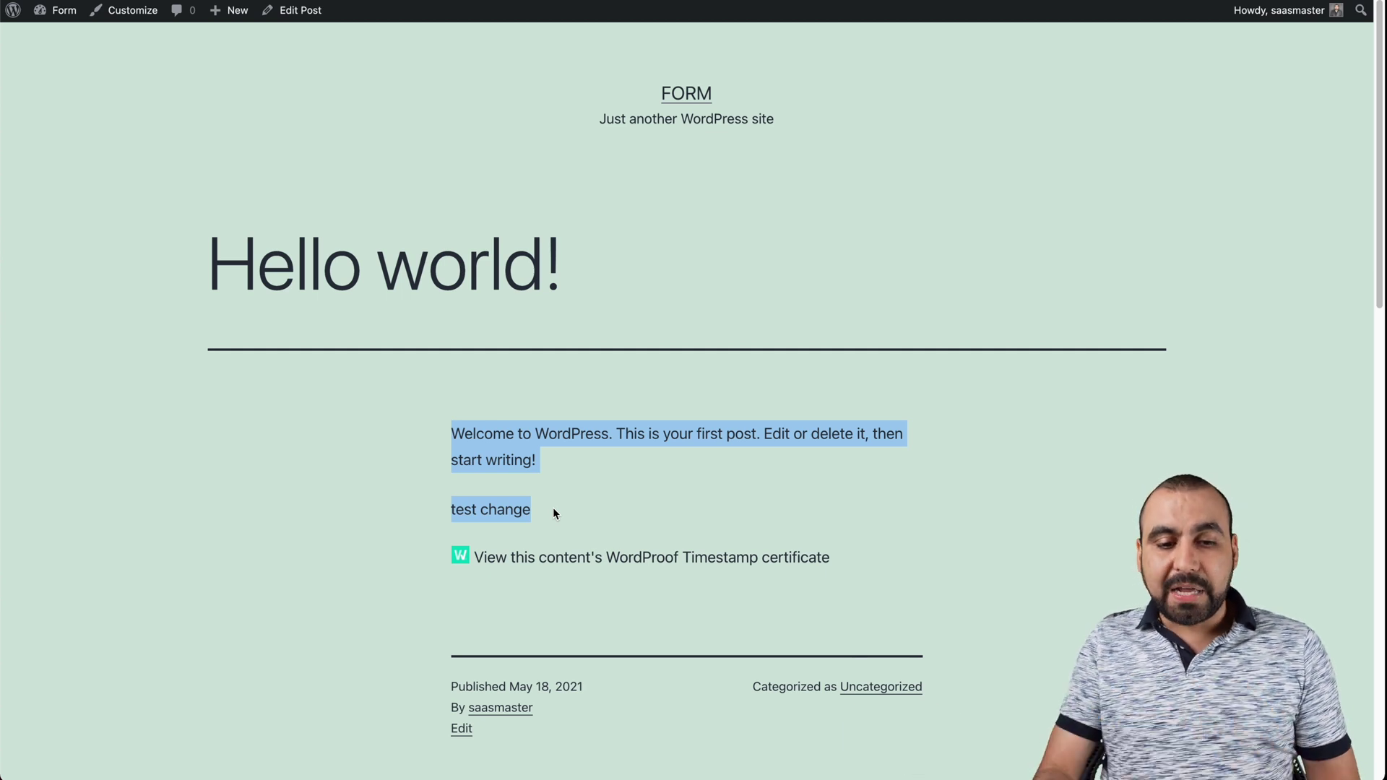
click(587, 617)
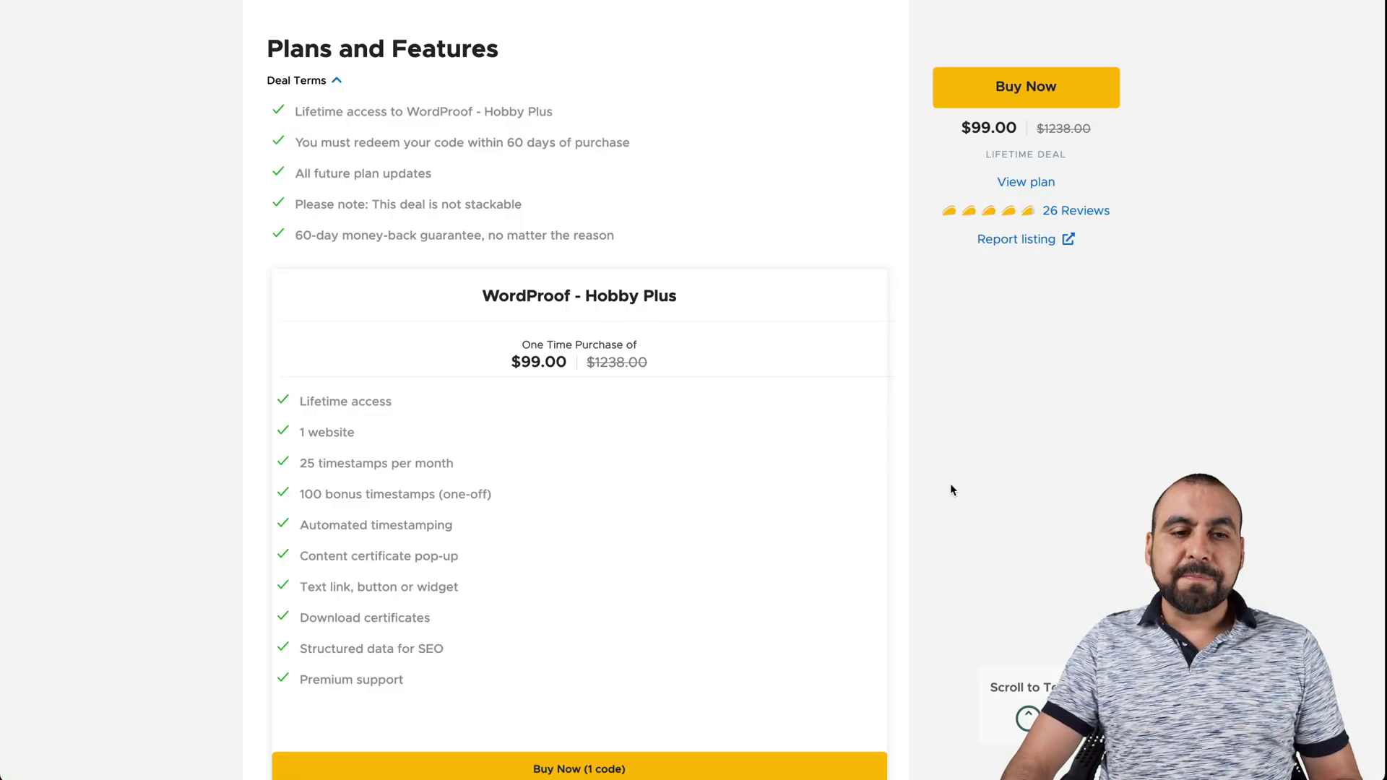
Return to the WordProof - Hobby Plus deal page and examine its monthly timestamp allowance
scroll(950, 489, down, 1)
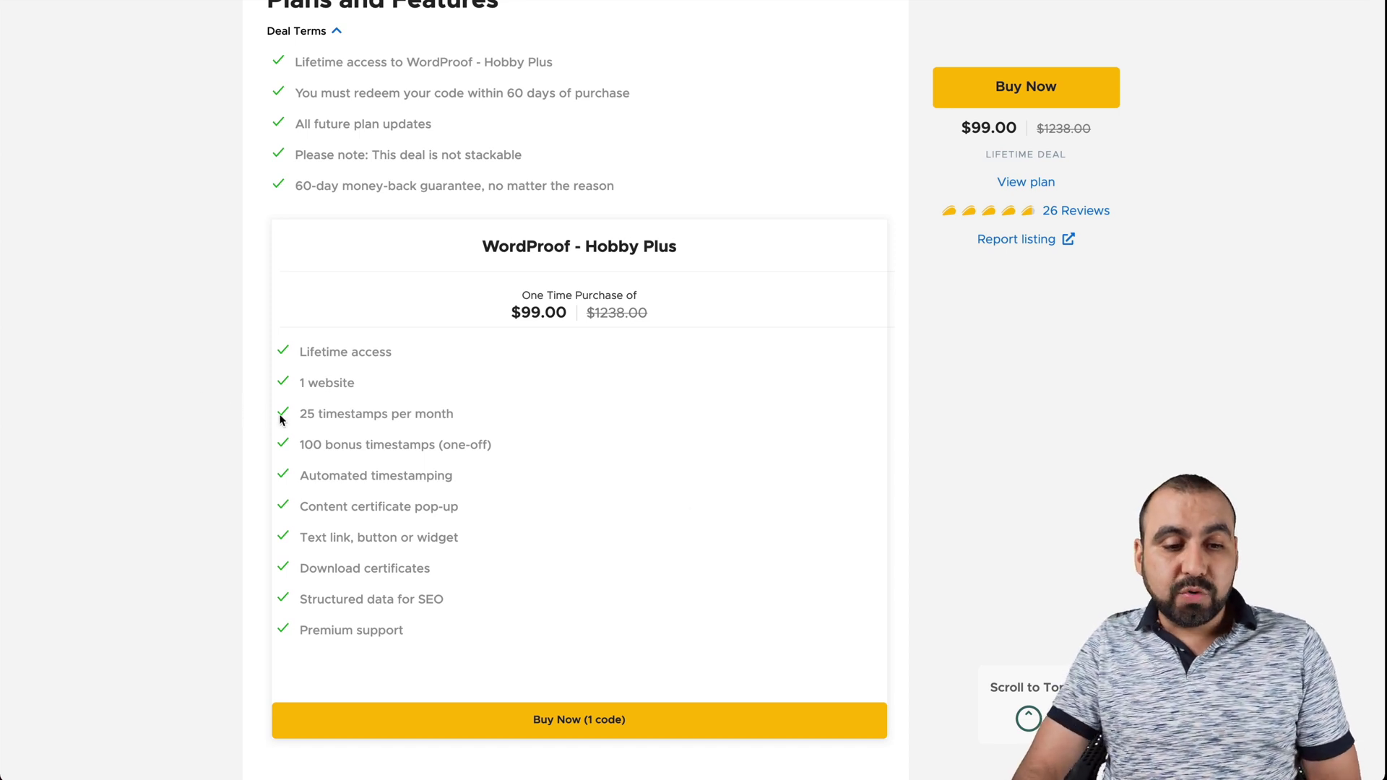
drag(301, 411, 454, 412)
click(463, 415)
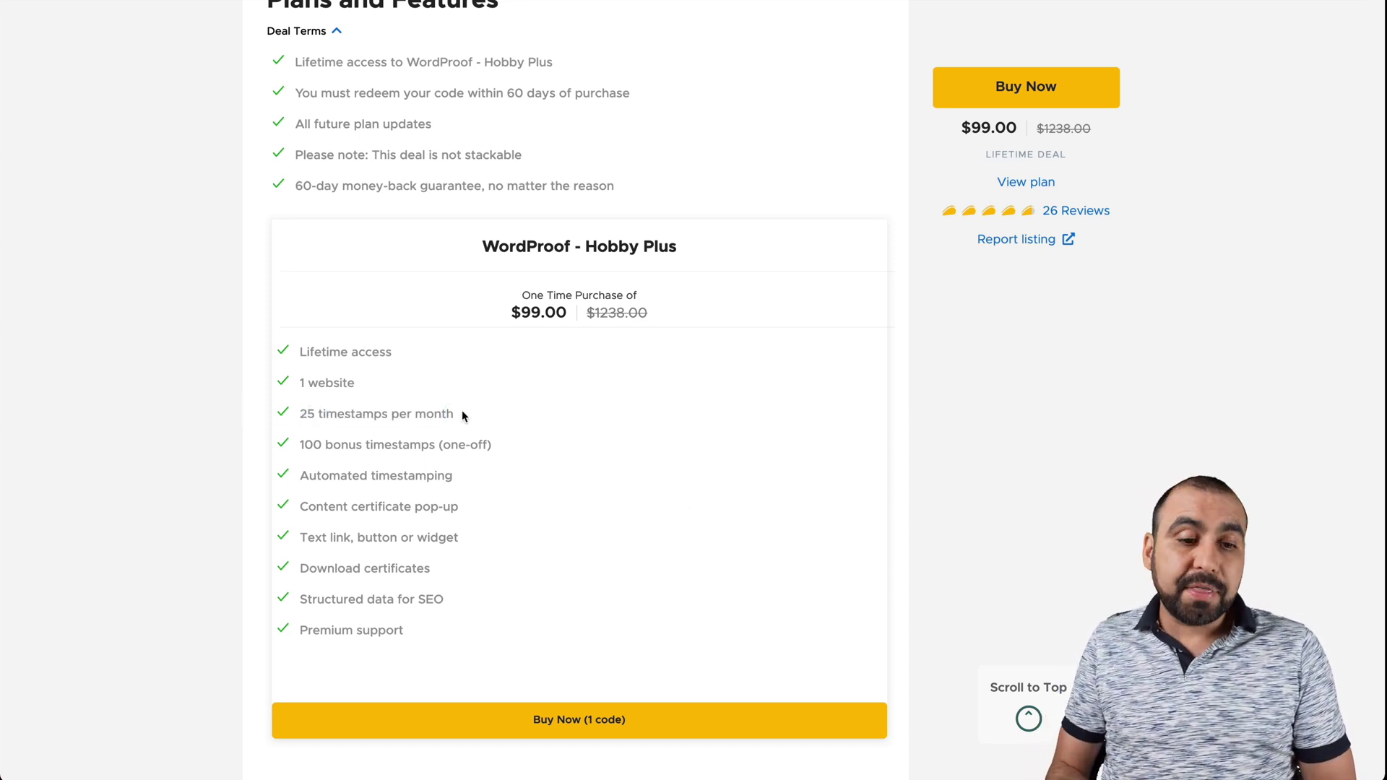